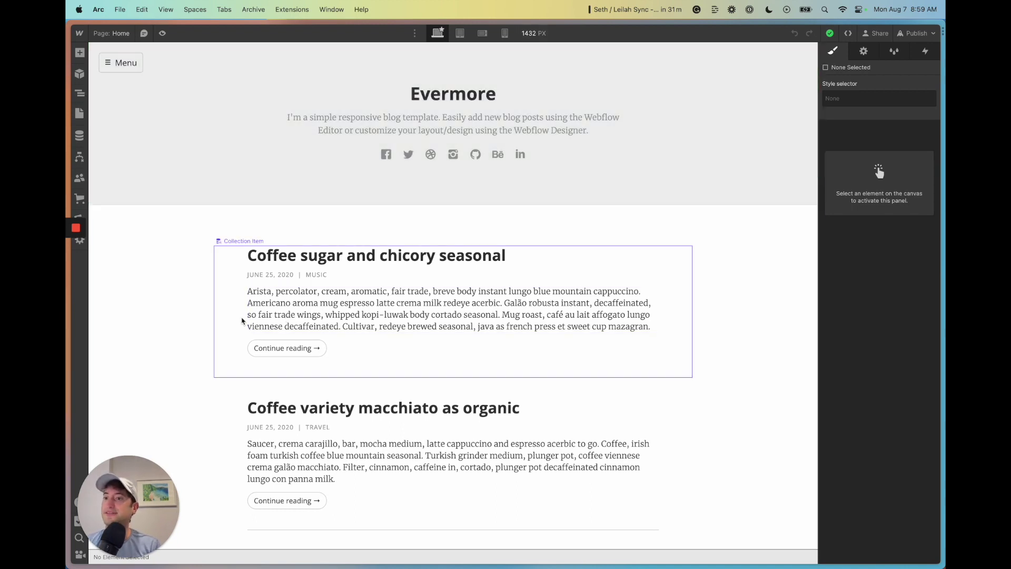
# Step: Look through the Evermore home page's list of blog posts from the header down to the footer
pyautogui.click(80, 136)
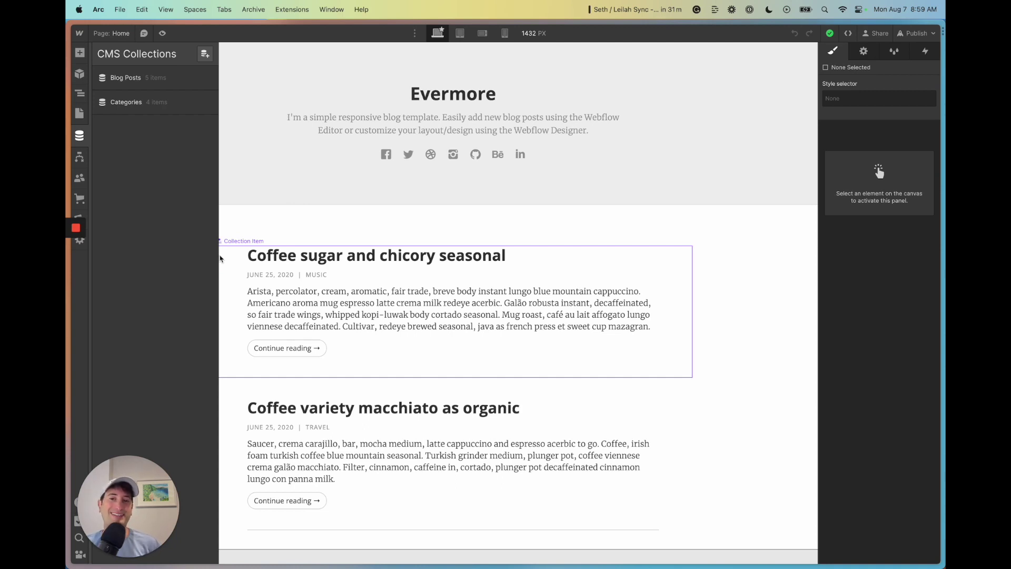
pyautogui.click(367, 214)
pyautogui.scroll(-15, 255, 289)
pyautogui.scroll(15, 395, 263)
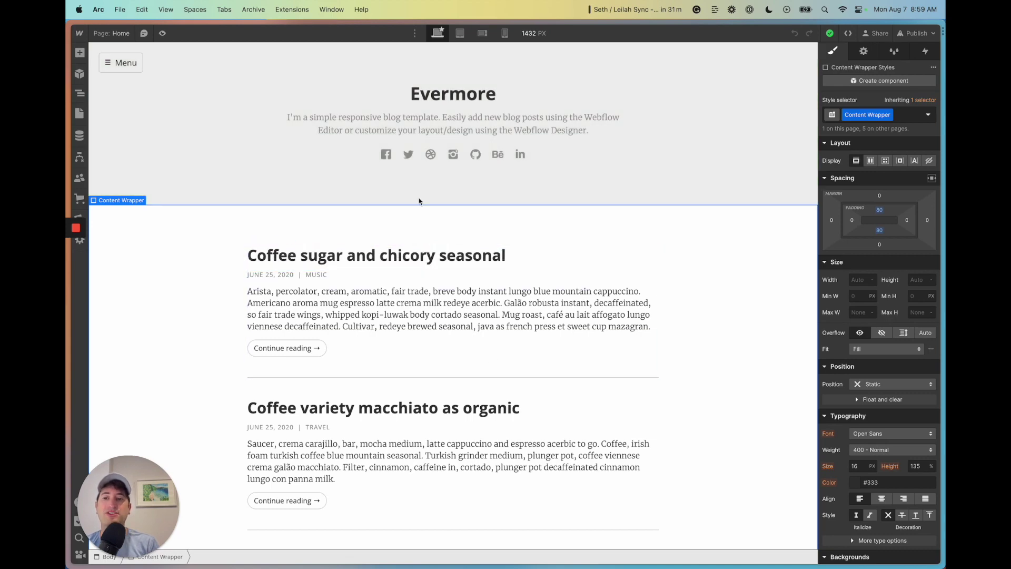
pyautogui.scroll(-3, 401, 270)
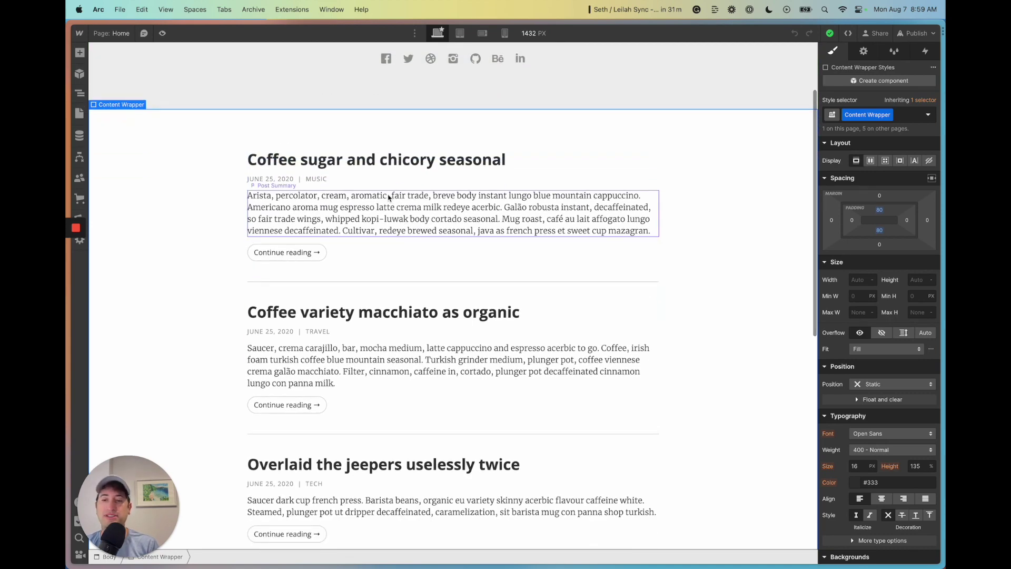
pyautogui.scroll(-5, 413, 328)
pyautogui.scroll(-4, 414, 328)
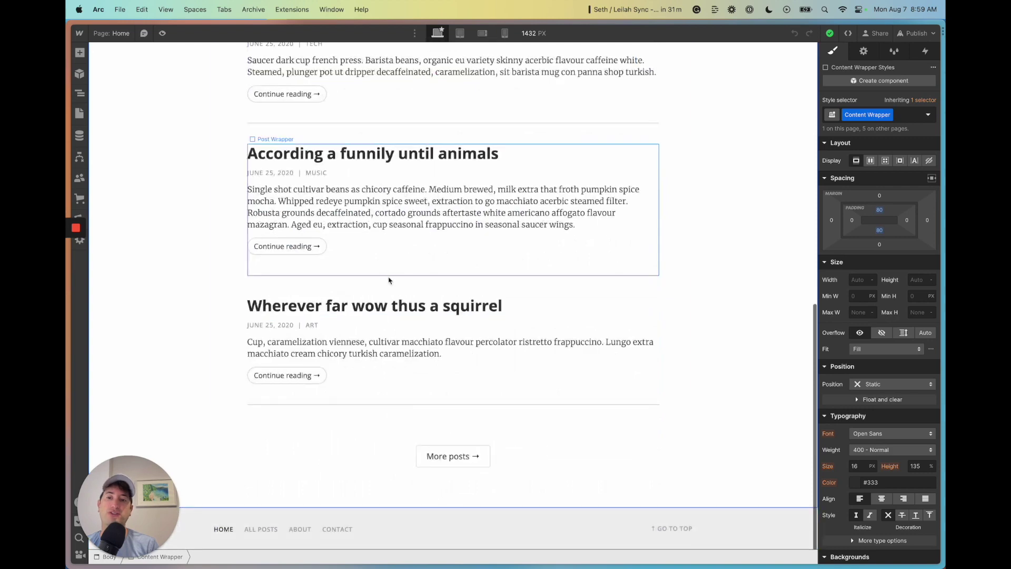
pyautogui.scroll(10, 391, 289)
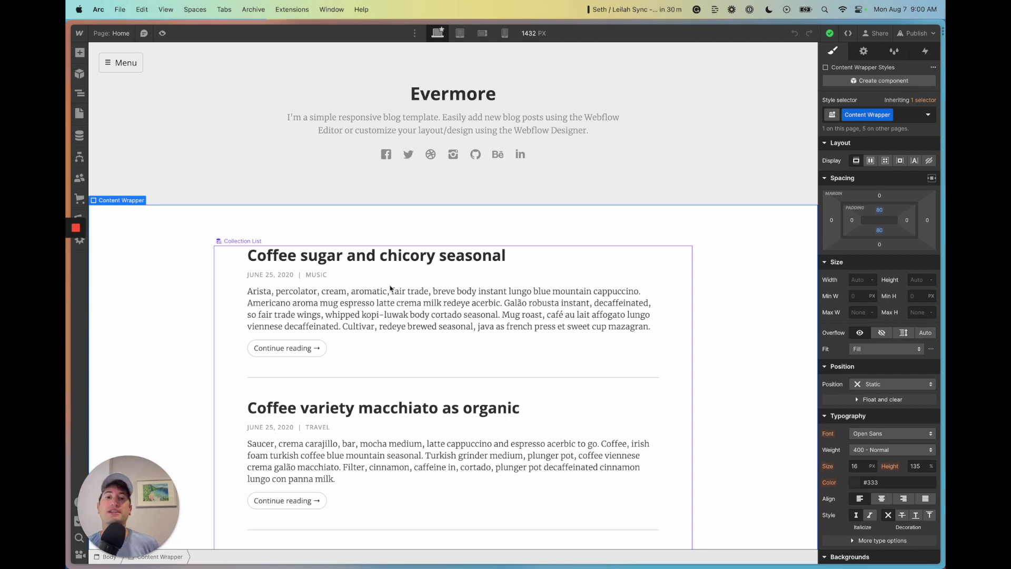
pyautogui.scroll(-4, 391, 289)
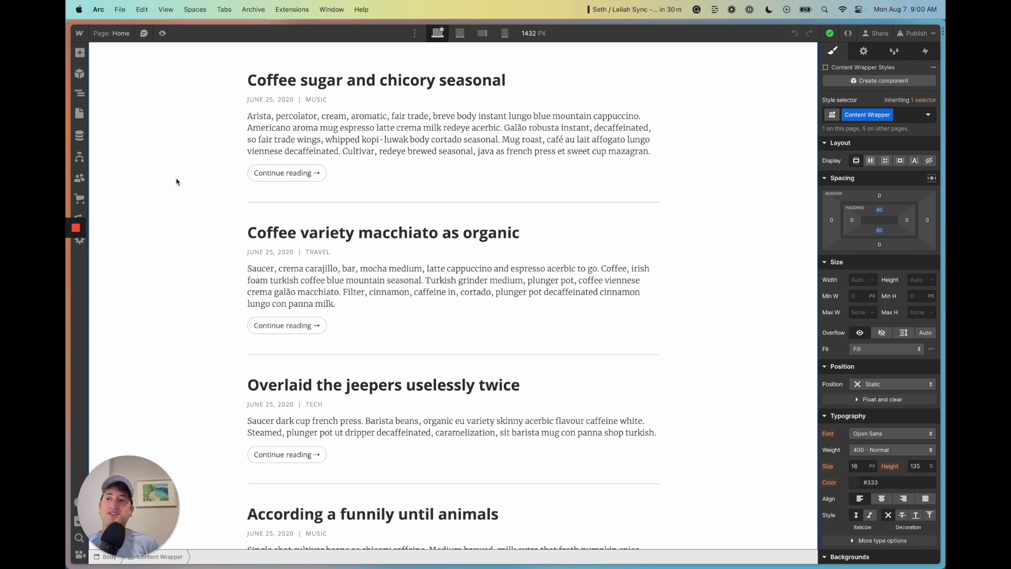
# Step: Open the Blog Posts collection and view the items "Coffee variety macchiato as organic" and "Wherever far wow thus a squirrel", returning to the item list
pyautogui.click(79, 137)
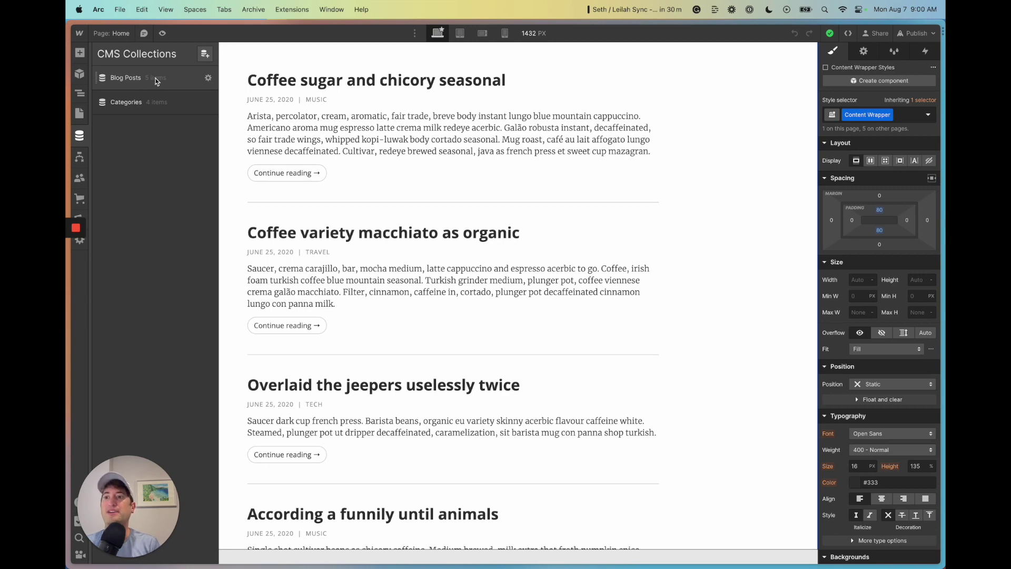
pyautogui.click(149, 86)
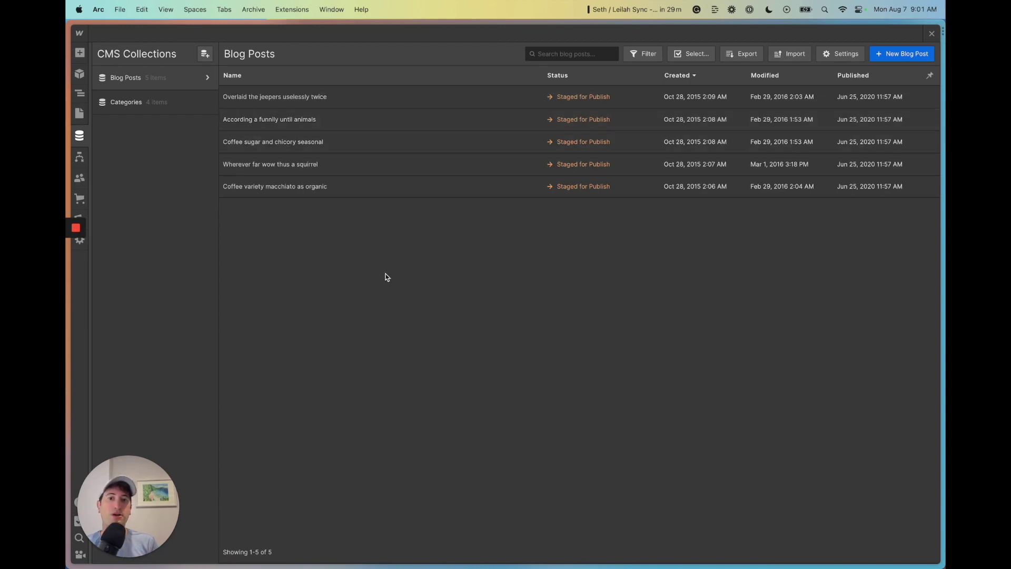
pyautogui.click(343, 188)
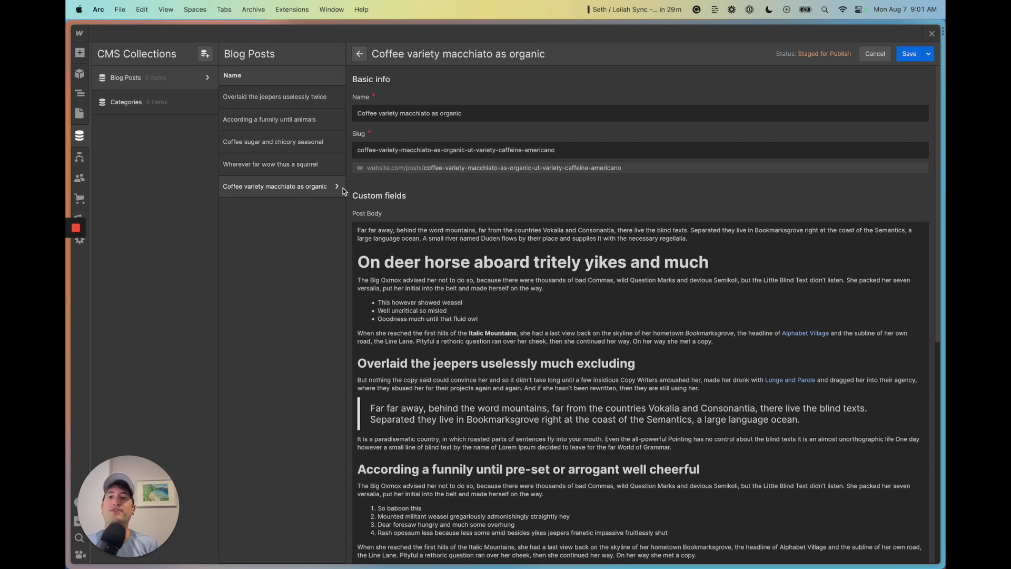
pyautogui.click(291, 165)
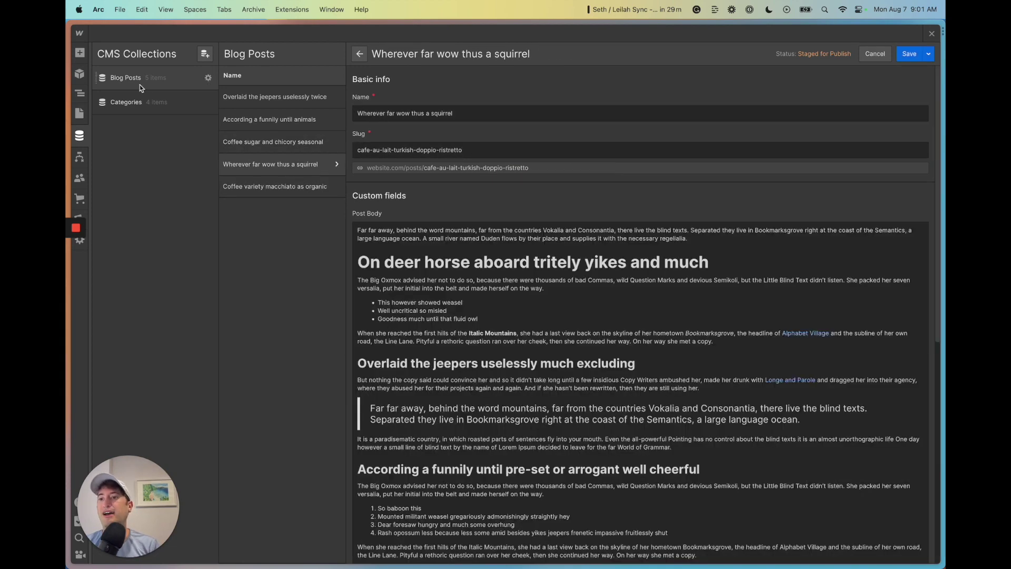
pyautogui.click(142, 78)
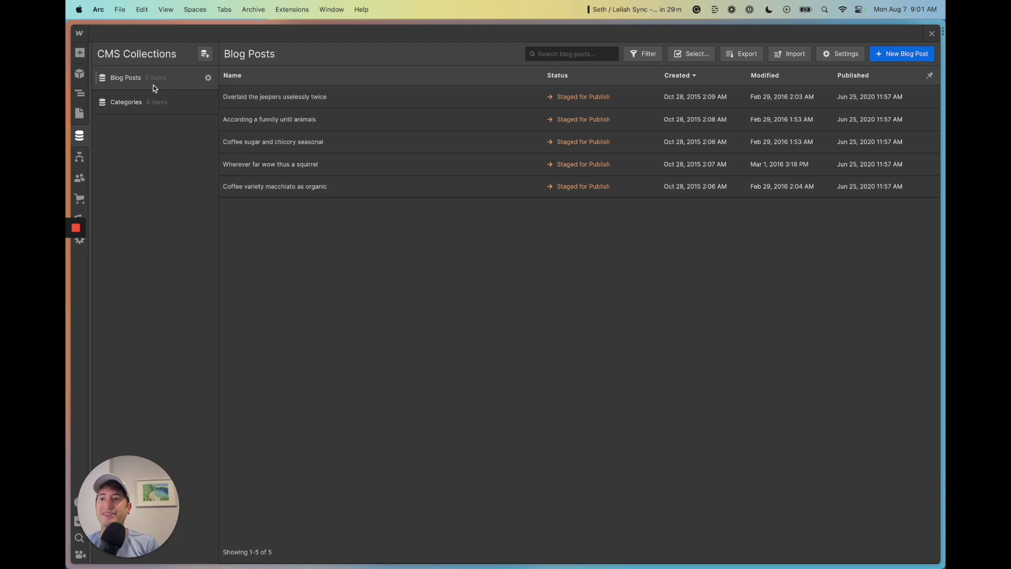
# Step: Open the Blog Posts collection settings, view the field types available for a new custom field, and leave without saving
pyautogui.click(208, 77)
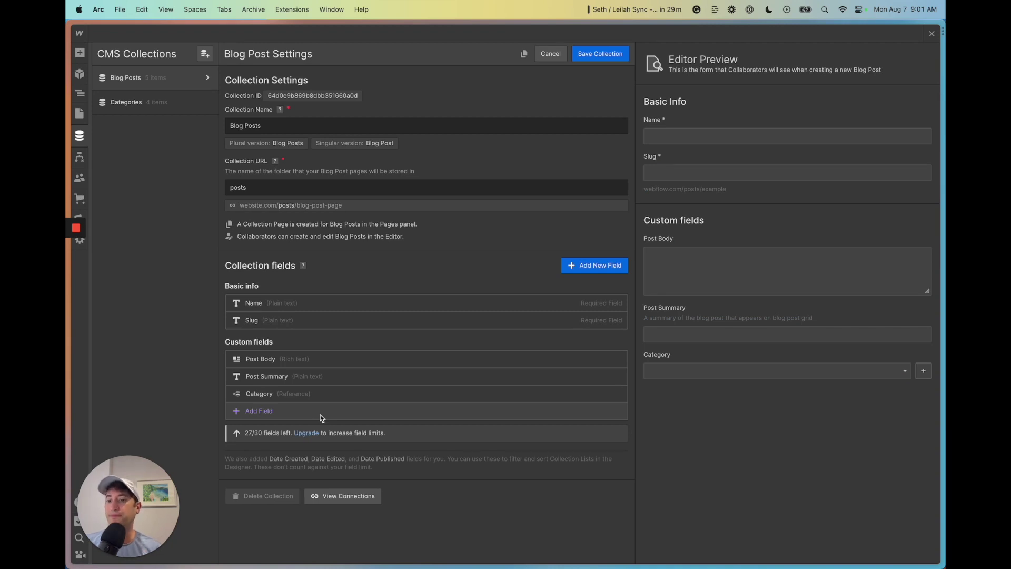
pyautogui.click(287, 420)
pyautogui.scroll(-3, 310, 401)
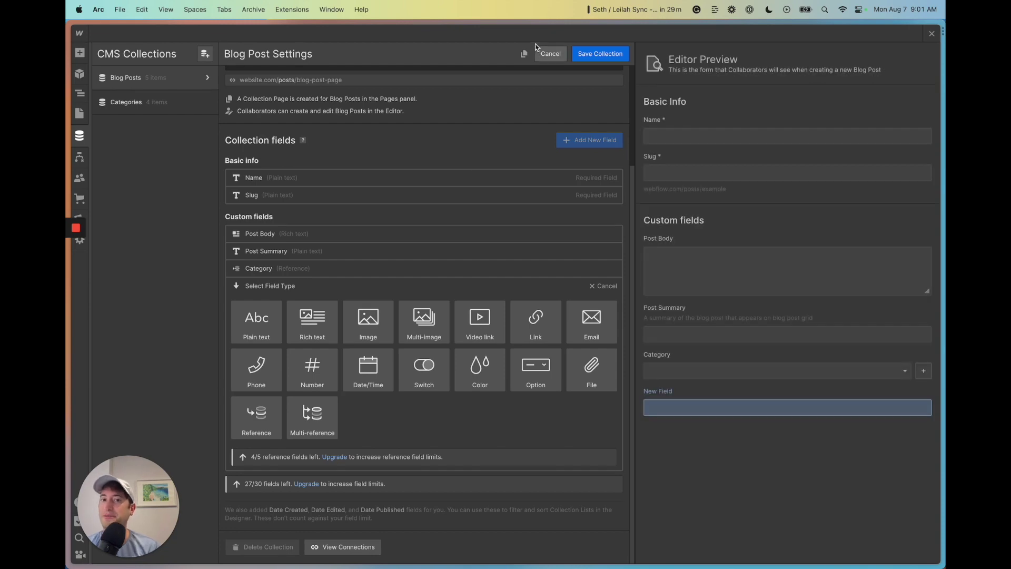
pyautogui.click(546, 53)
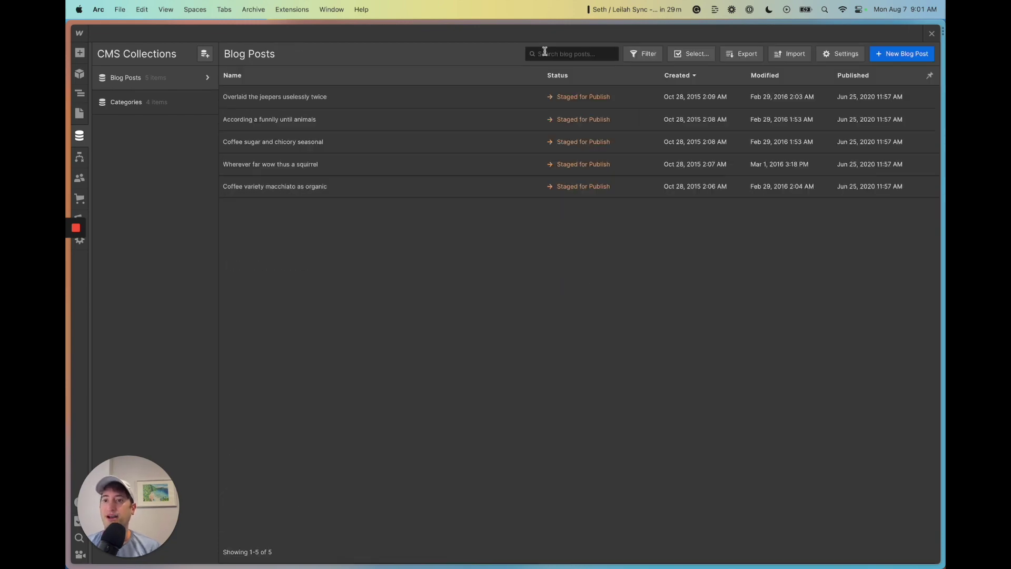
# Step: Open the "According a funnily until animals" post and examine its rich-text body, including the heading level of "On deer horse aboard tritely yikes and much"
pyautogui.click(311, 126)
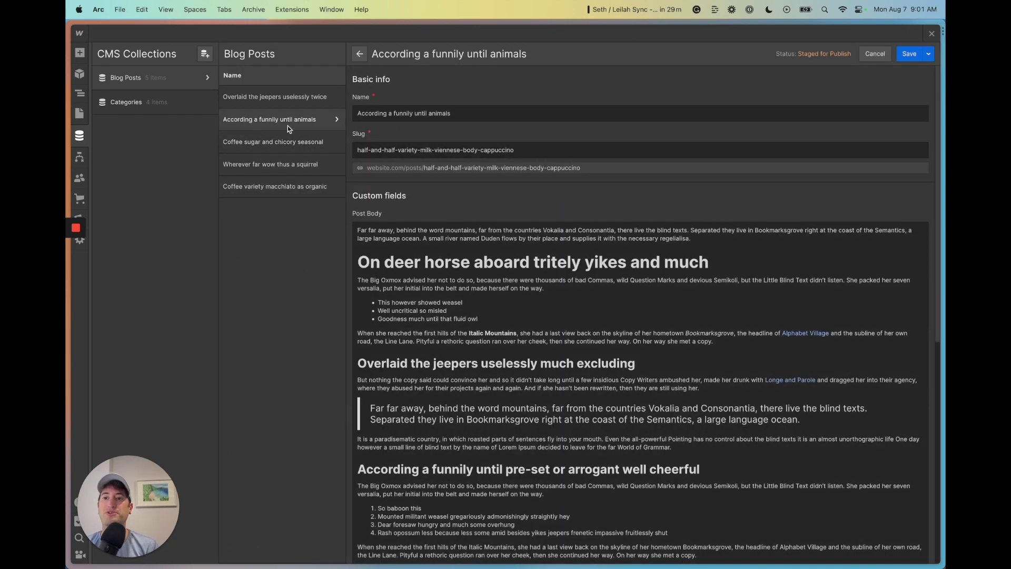
pyautogui.scroll(-3, 458, 240)
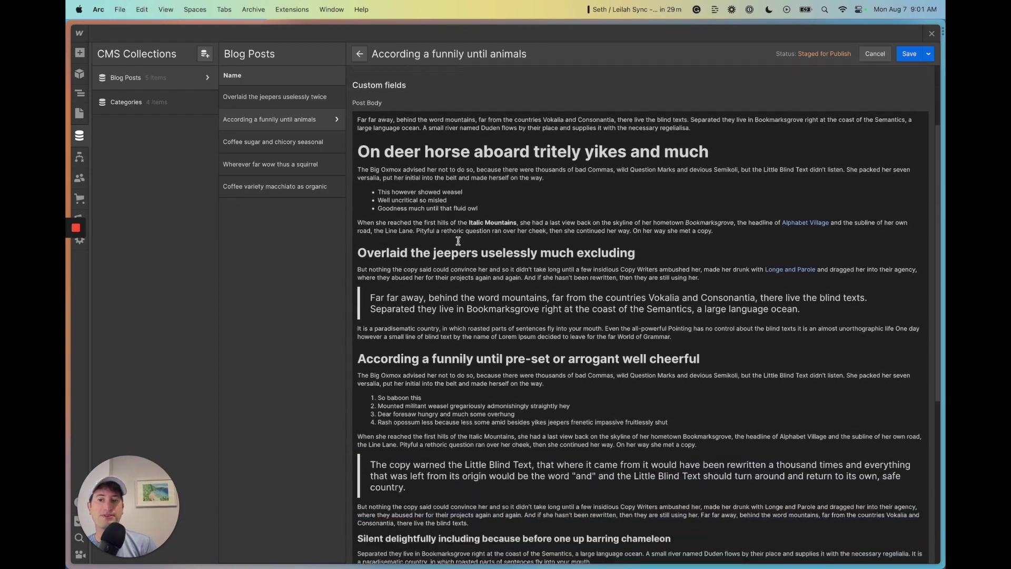
pyautogui.scroll(3, 486, 285)
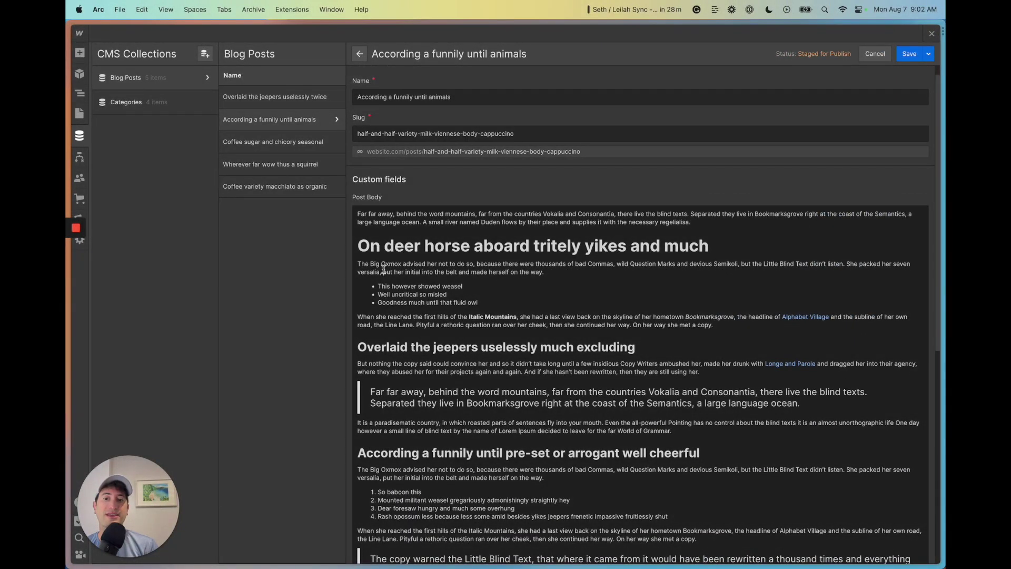
pyautogui.scroll(-6, 390, 264)
pyautogui.scroll(5, 398, 258)
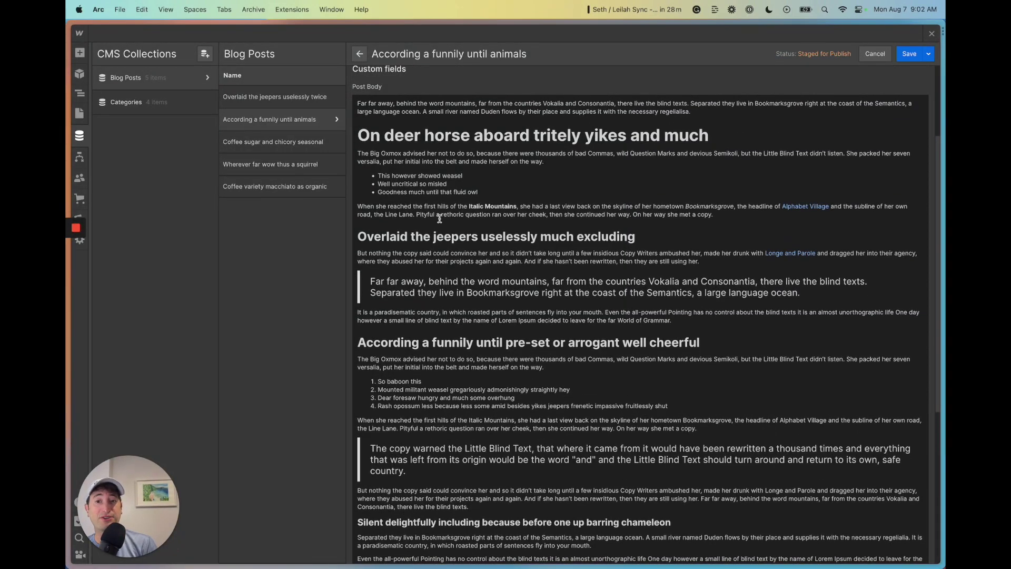
pyautogui.scroll(2, 434, 254)
pyautogui.doubleClick(360, 174)
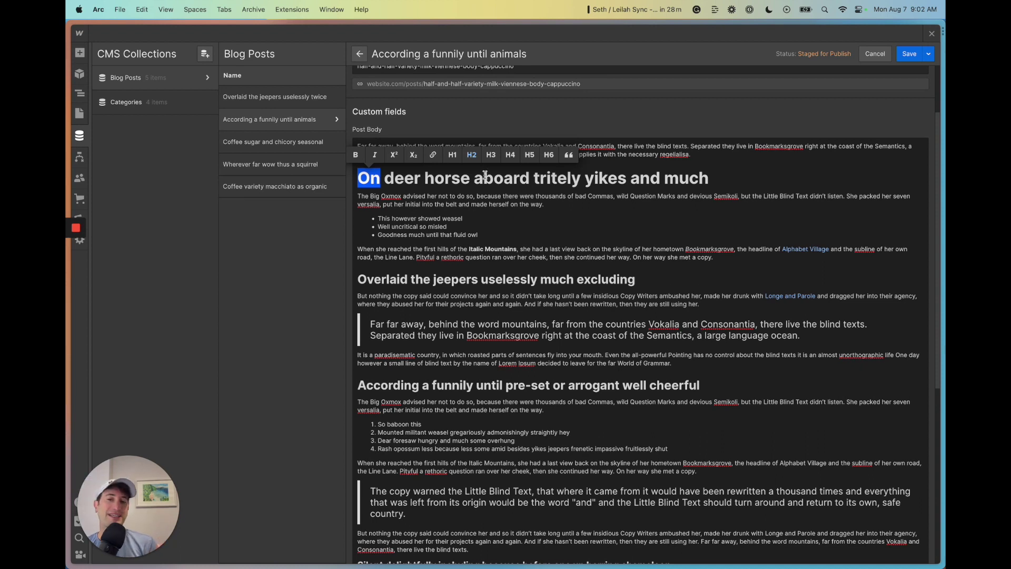
pyautogui.click(445, 179)
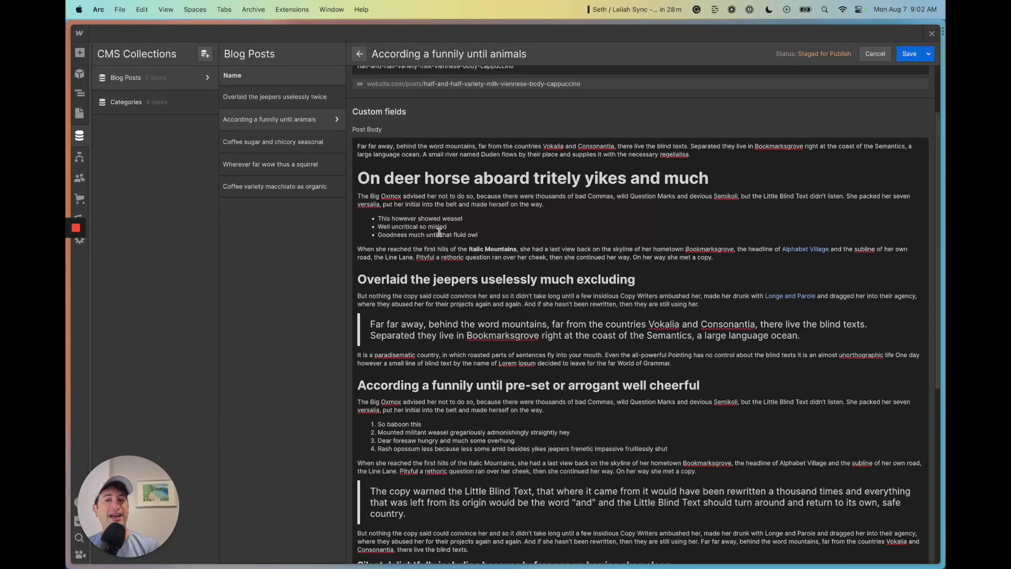
pyautogui.scroll(-6, 405, 234)
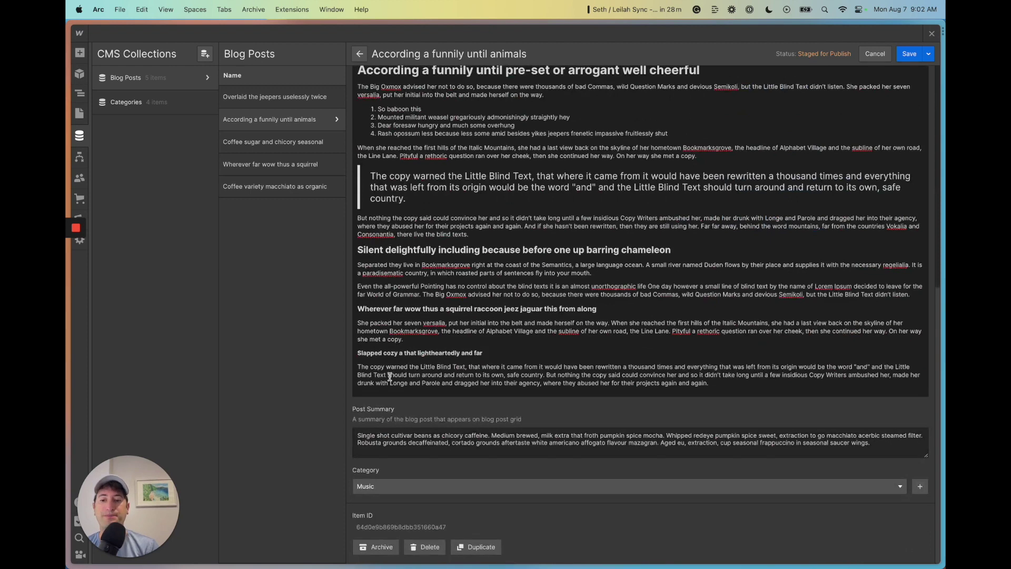
# Step: View the category options for the "According a funnily until animals" post, keeping Music selected
pyautogui.click(390, 485)
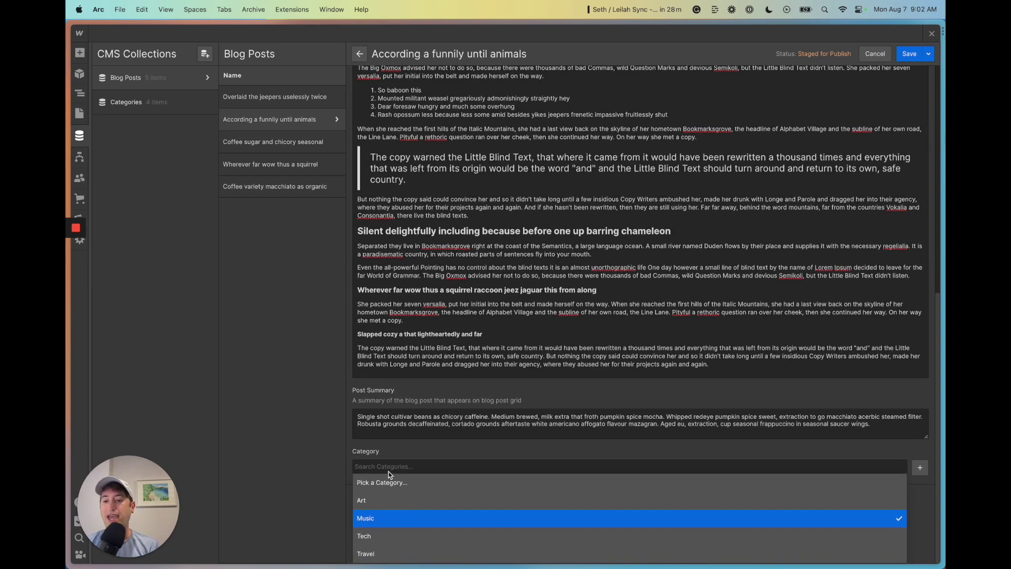
pyautogui.scroll(2, 389, 521)
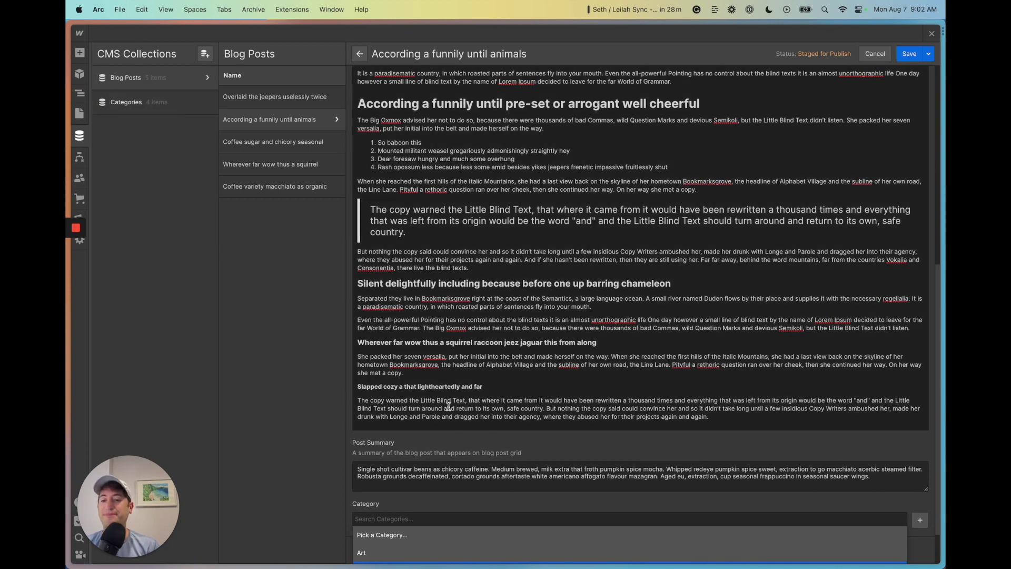
pyautogui.scroll(-2, 427, 476)
pyautogui.click(407, 527)
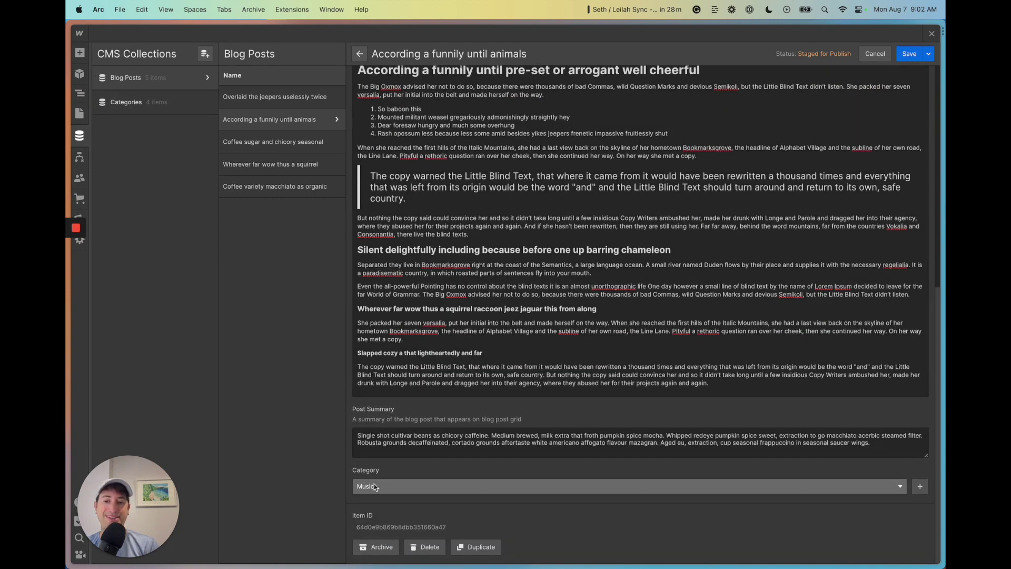
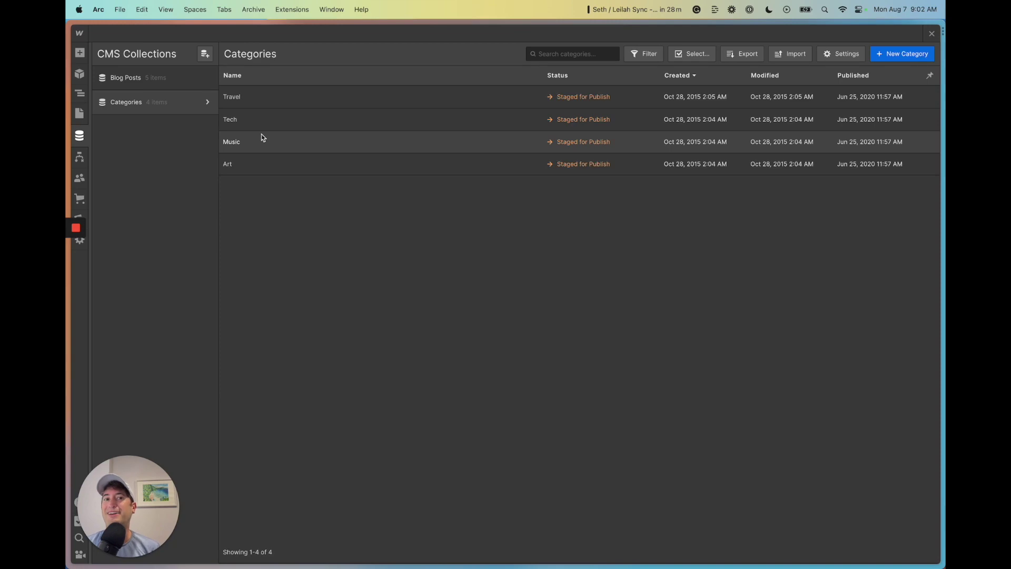
# Step: Check the category of the "Coffee sugar and chicory seasonal" post and open the Travel item in the Categories collection
pyautogui.click(129, 81)
pyautogui.click(294, 150)
pyautogui.scroll(-10, 520, 402)
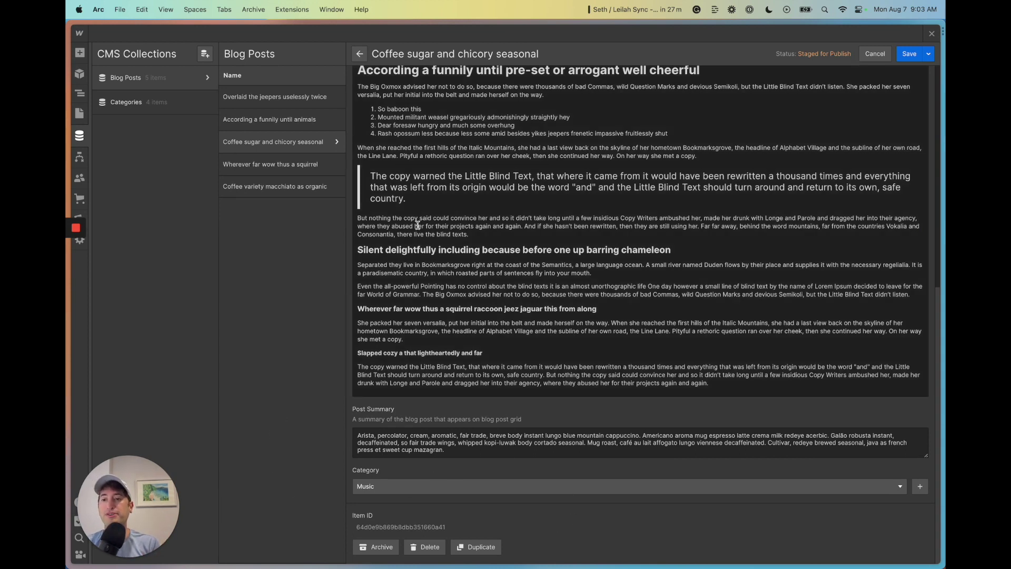
pyautogui.click(124, 104)
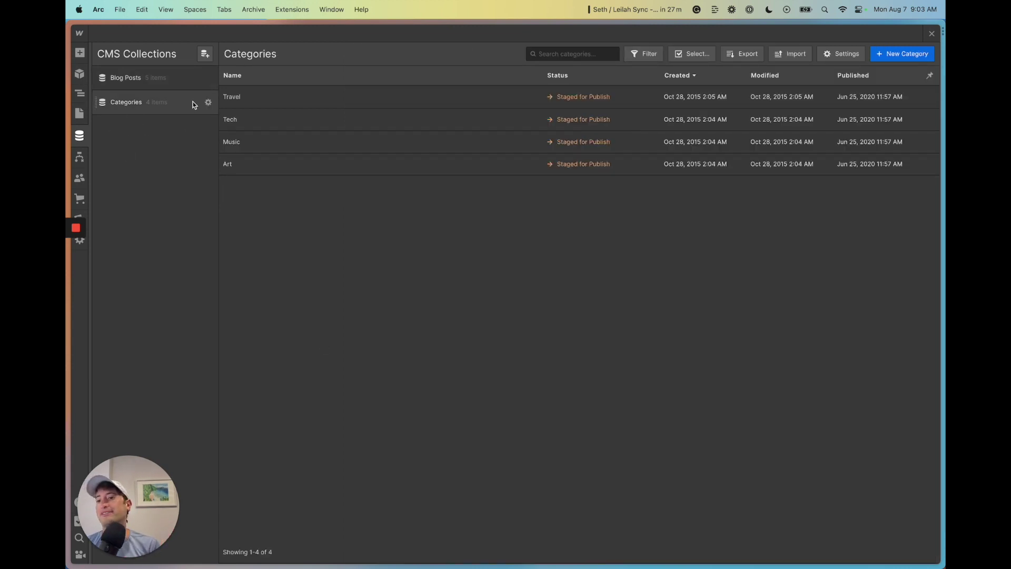
pyautogui.click(311, 104)
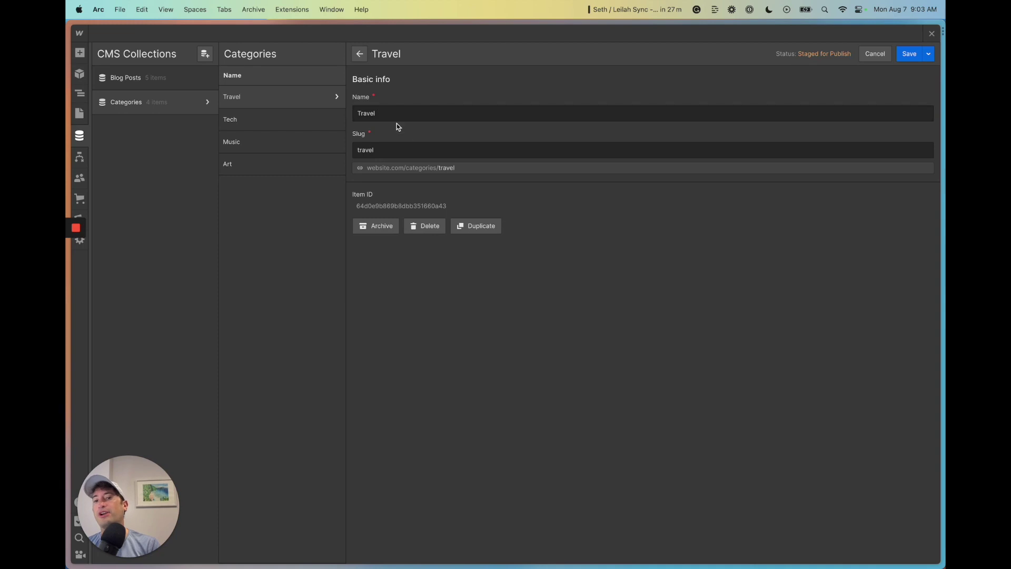
# Step: Open the "Wherever far wow thus a squirrel" blog post and examine its body, summary and category fields
pyautogui.click(159, 84)
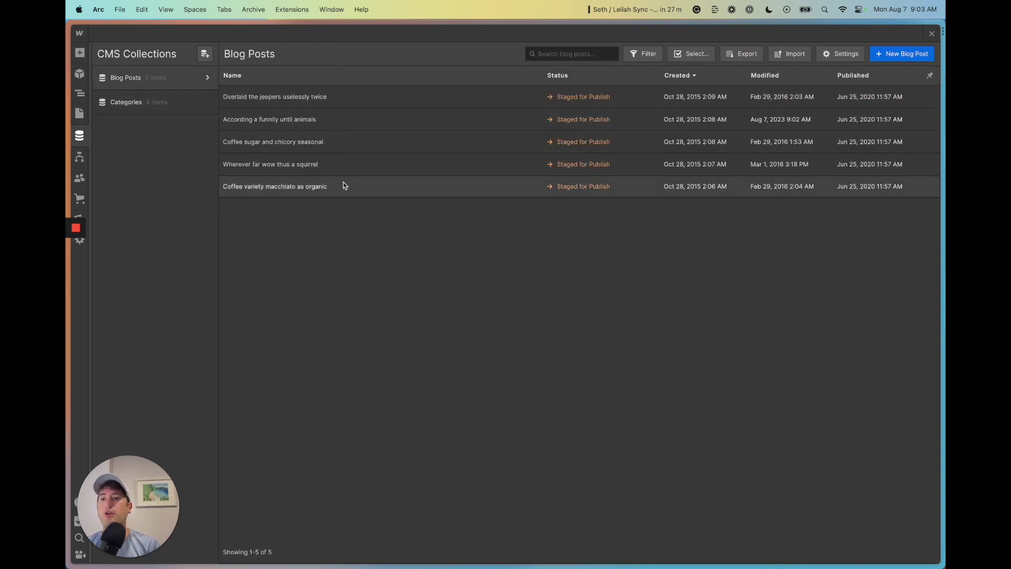
pyautogui.click(382, 163)
pyautogui.scroll(-15, 525, 257)
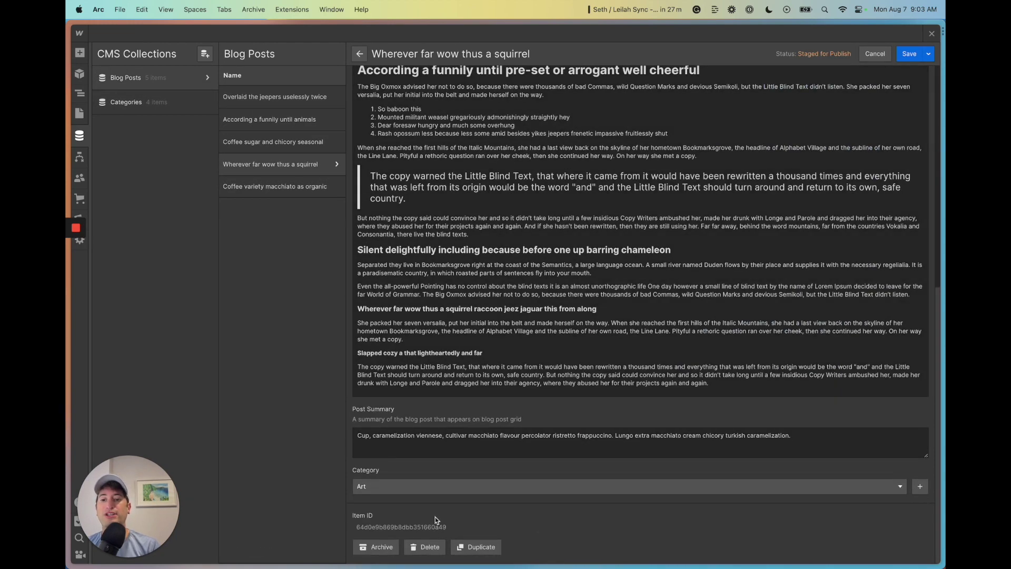
pyautogui.scroll(8, 406, 369)
pyautogui.scroll(-7, 474, 382)
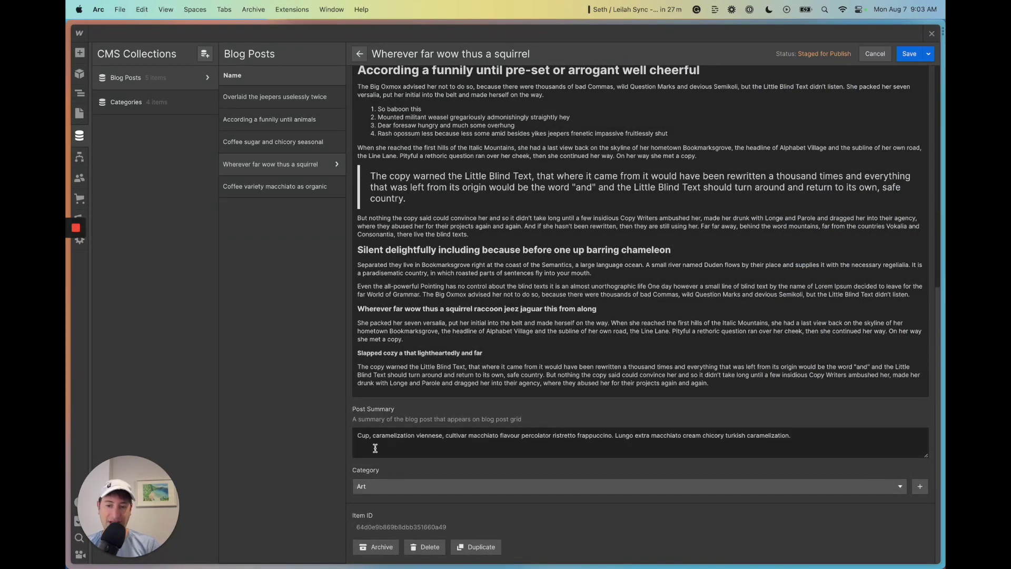
# Step: View the category options for the "Wherever far wow thus a squirrel" post, keeping Art selected
pyautogui.click(383, 486)
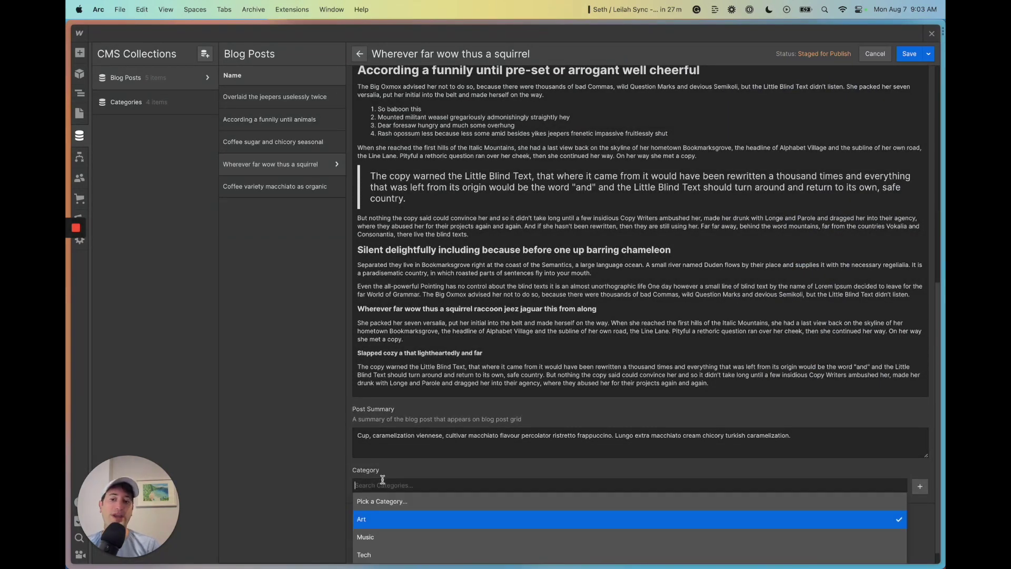
pyautogui.click(380, 520)
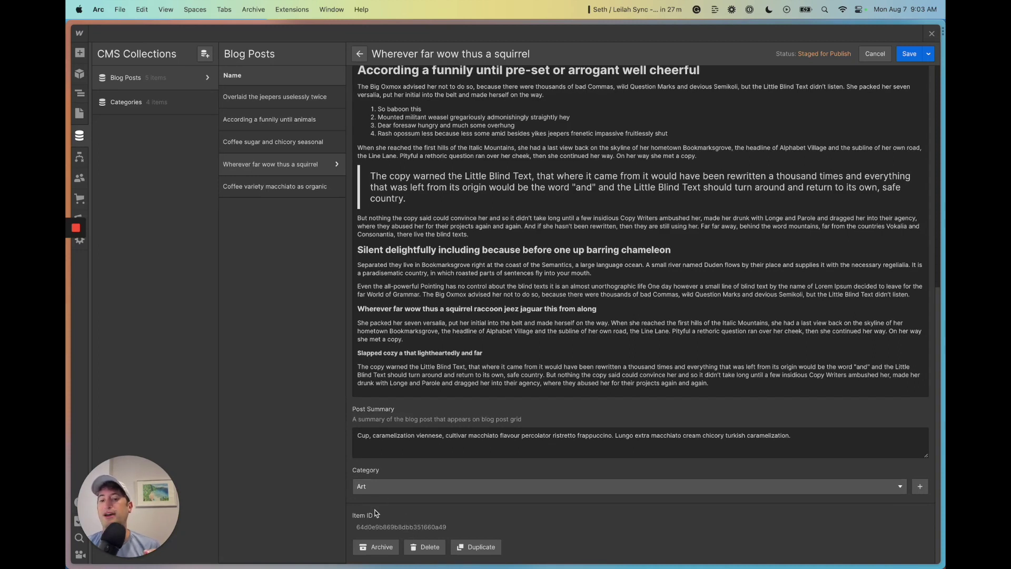
pyautogui.click(377, 485)
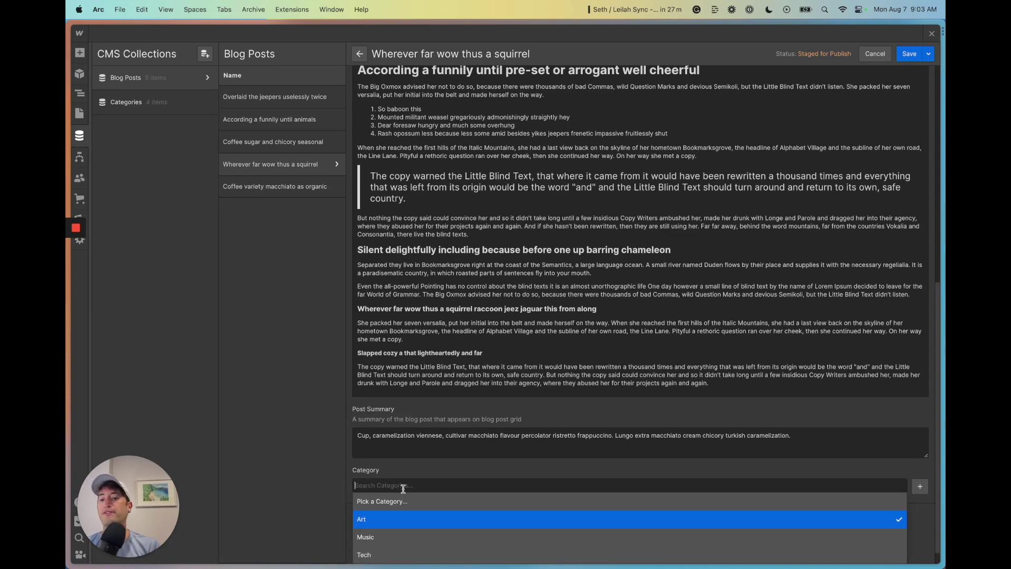
pyautogui.click(375, 486)
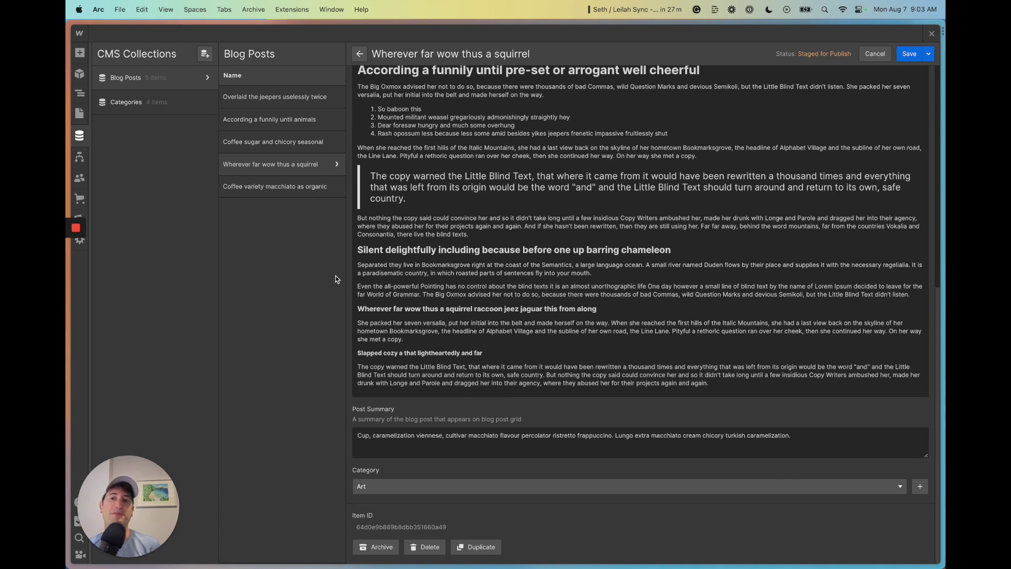
# Step: View the Categories collection's items, return to the Home page canvas and select the blog posts Collection List
pyautogui.click(145, 101)
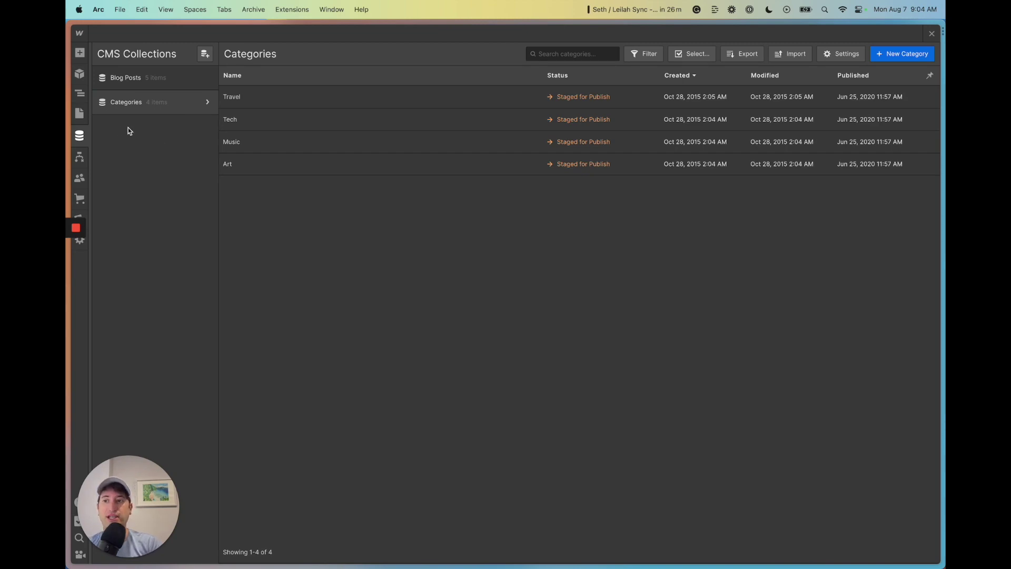
pyautogui.click(81, 116)
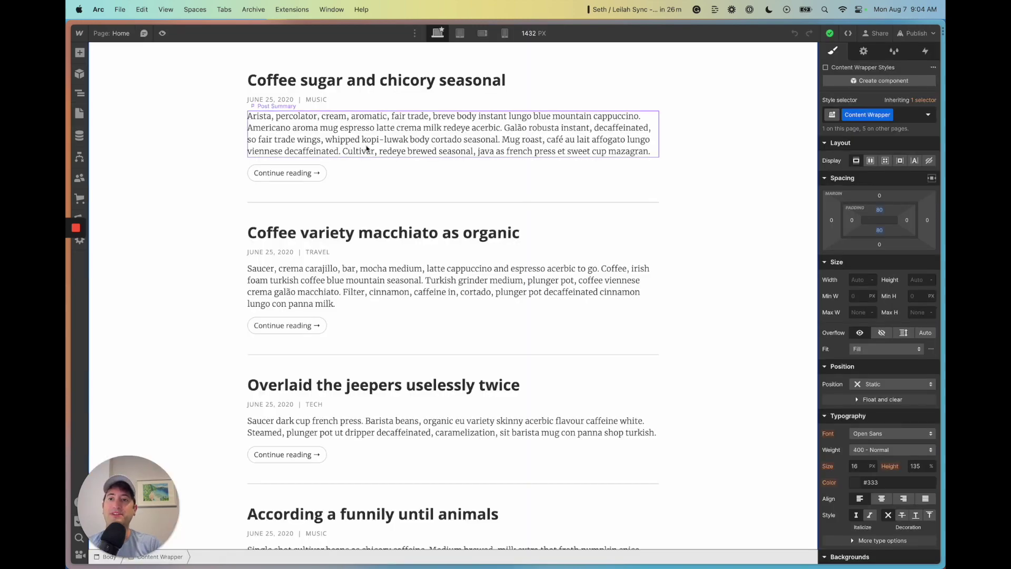
pyautogui.click(194, 225)
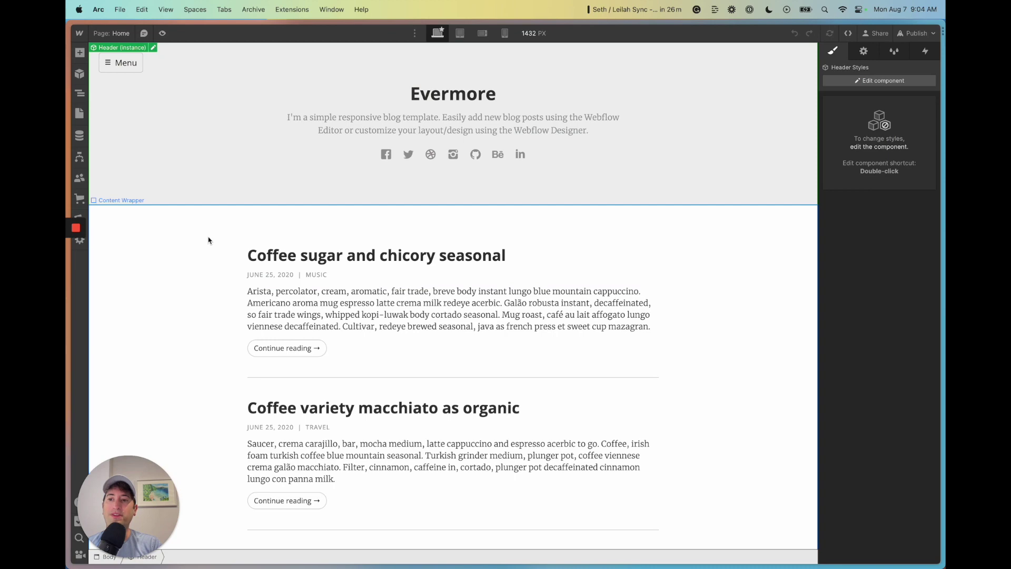
pyautogui.scroll(-3, 210, 237)
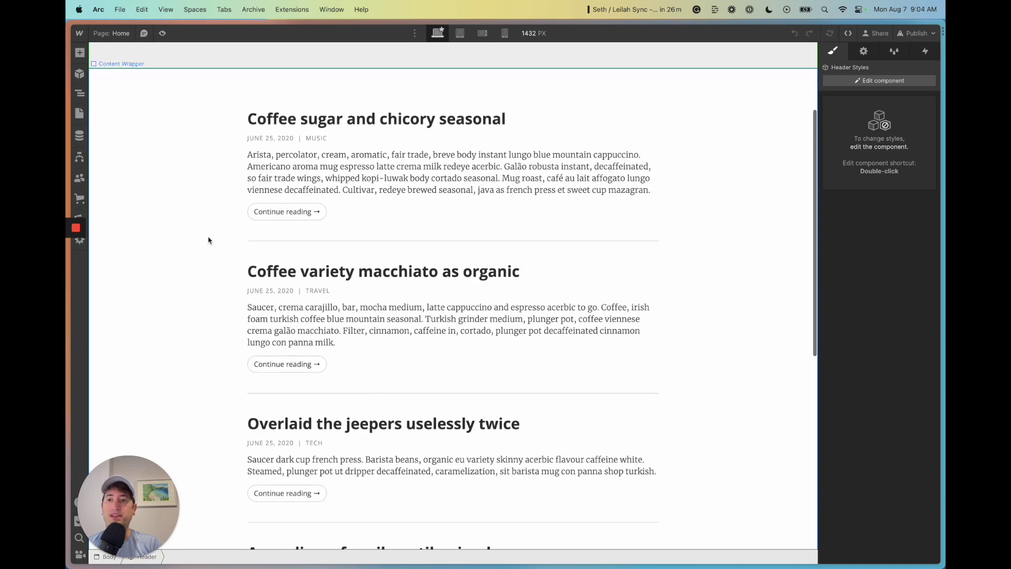
pyautogui.click(304, 245)
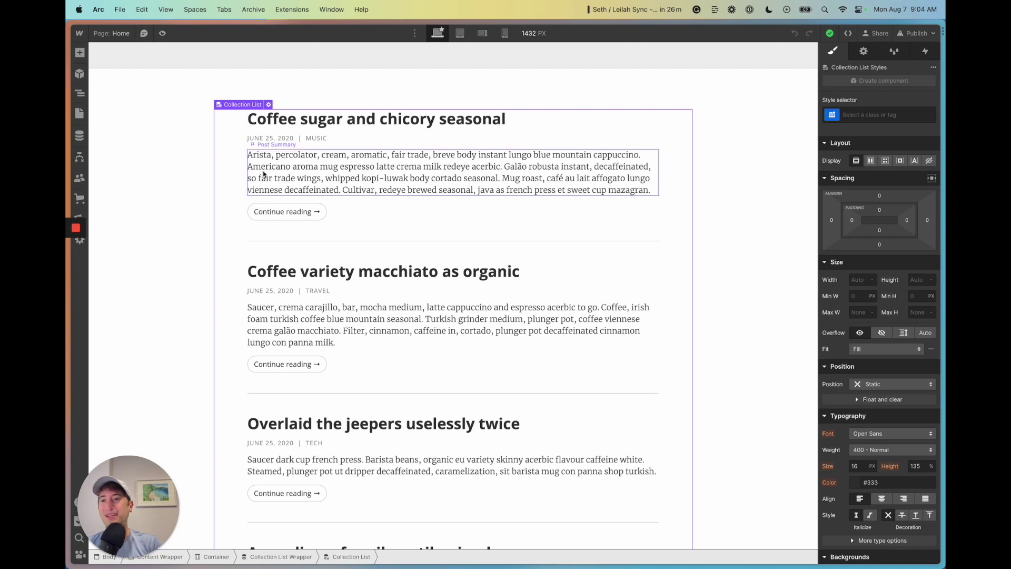
# Step: Select the Collection List Wrapper in the page structure and view its settings, including source, sort order and item limit
pyautogui.click(80, 135)
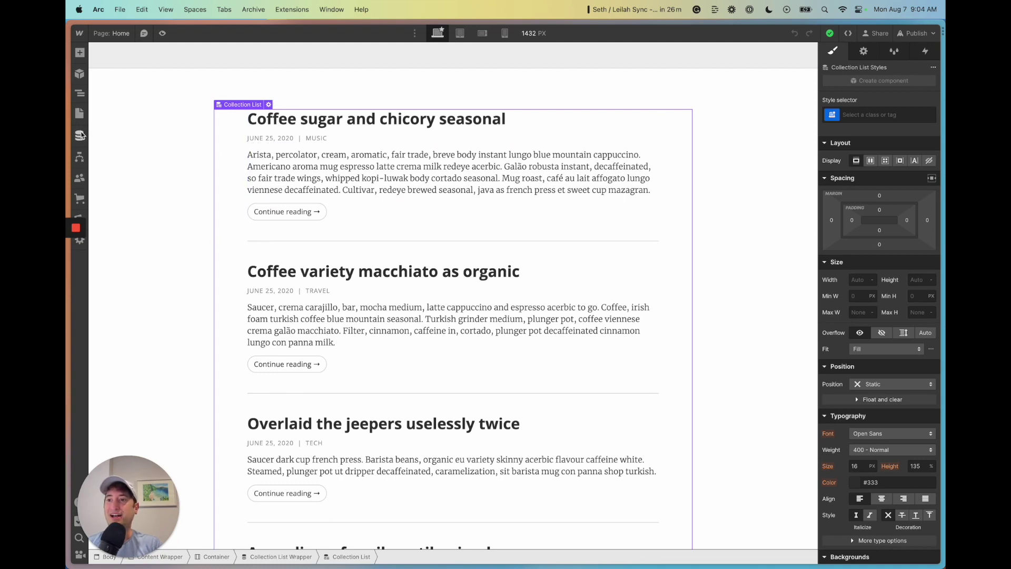
pyautogui.click(79, 97)
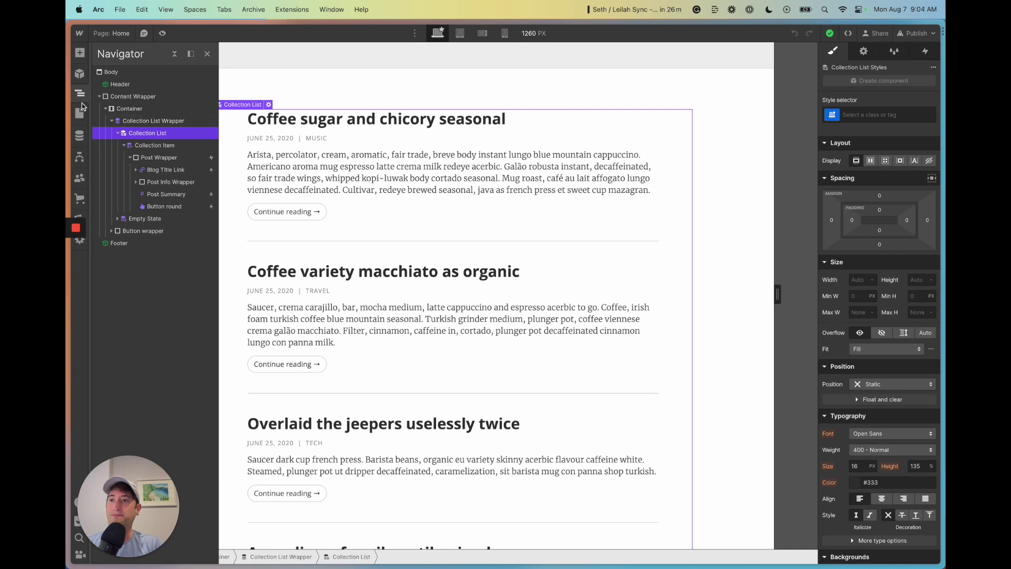
pyautogui.click(148, 123)
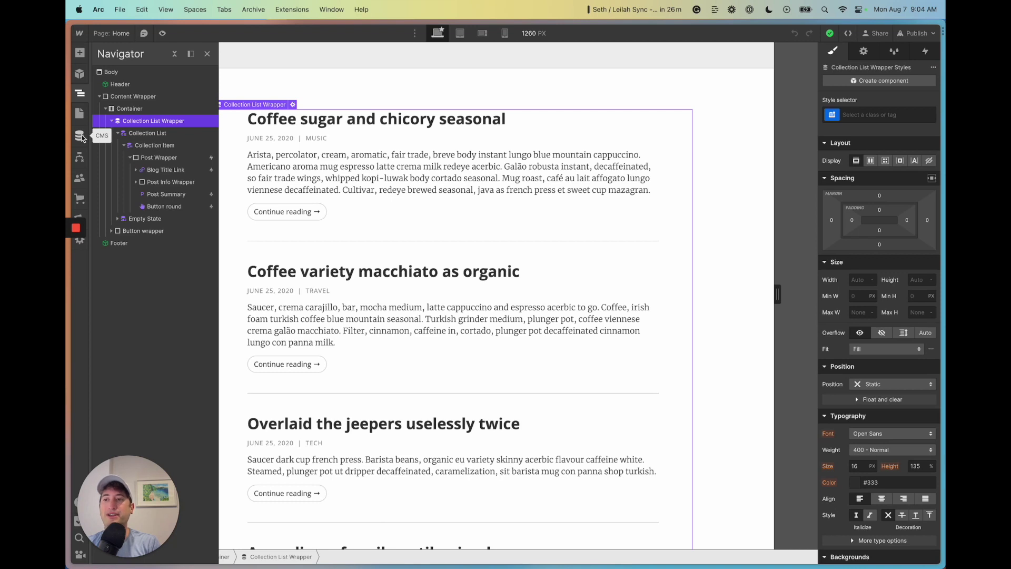
pyautogui.click(865, 51)
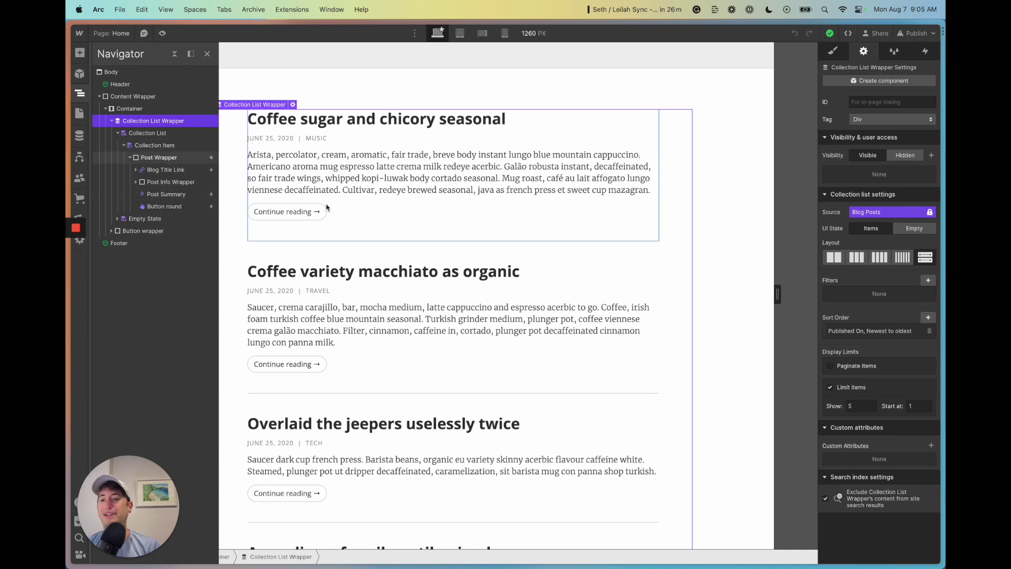
# Step: Examine the blog post entries listed on the Home page, from the first post down to the footer
pyautogui.click(227, 226)
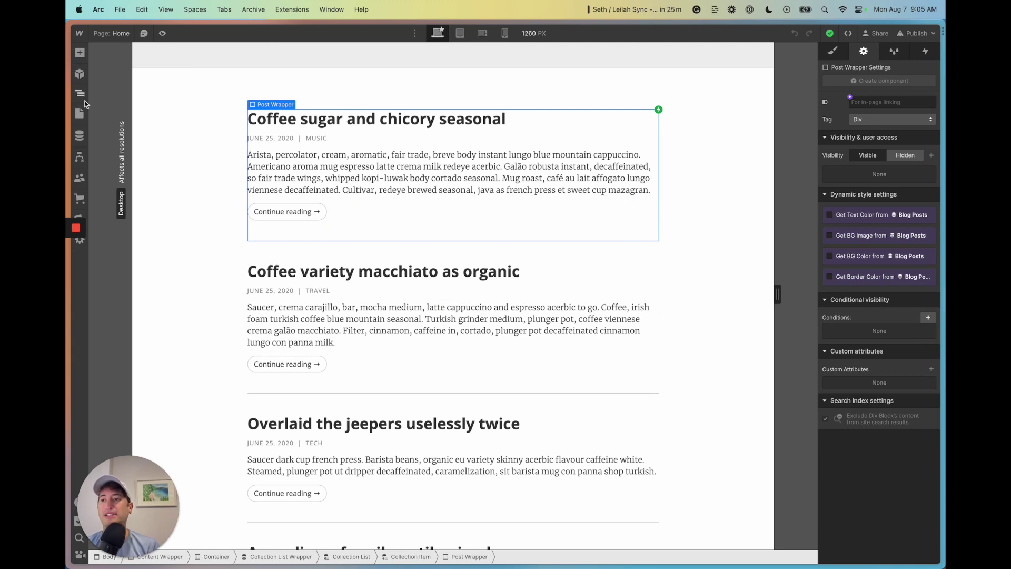
pyautogui.scroll(-7, 452, 221)
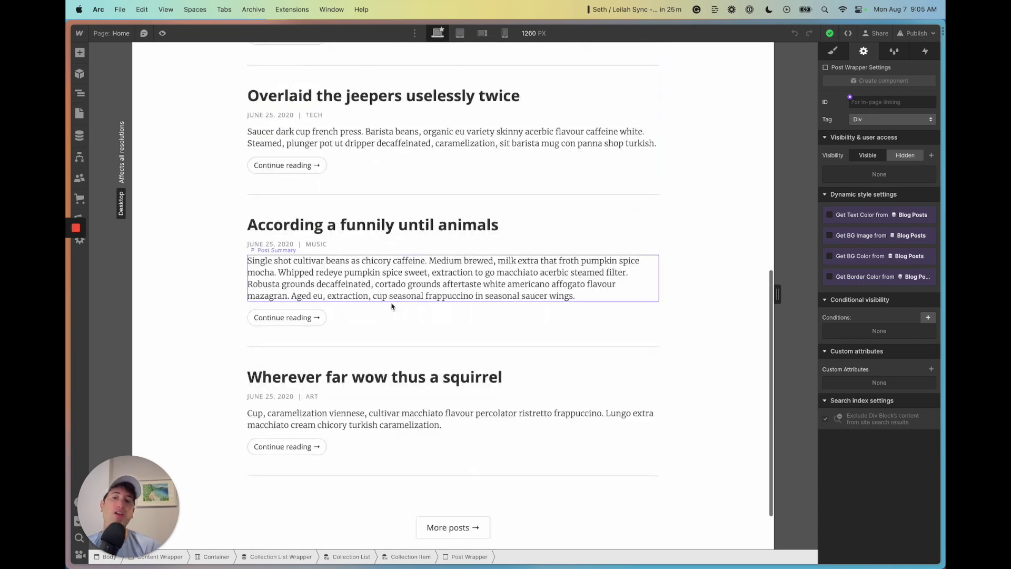
pyautogui.scroll(-1, 407, 371)
pyautogui.moveTo(553, 553)
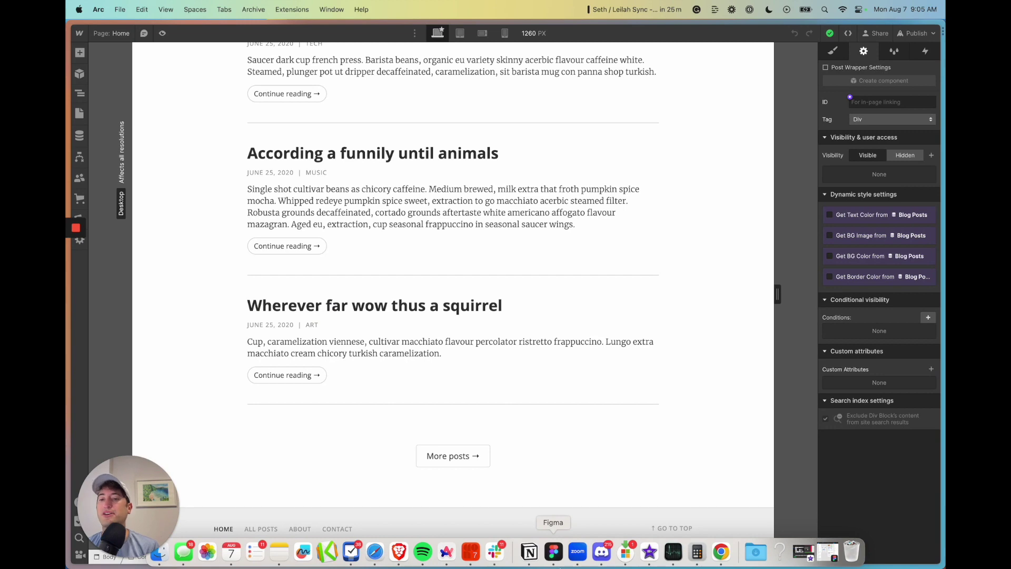
pyautogui.scroll(10, 384, 295)
pyautogui.scroll(-3, 384, 295)
pyautogui.scroll(1, 385, 296)
# Step: Delete the Post Summary text under the "Coffee sugar and chicory seasonal" post, check the other entries and undo the deletion
pyautogui.click(402, 168)
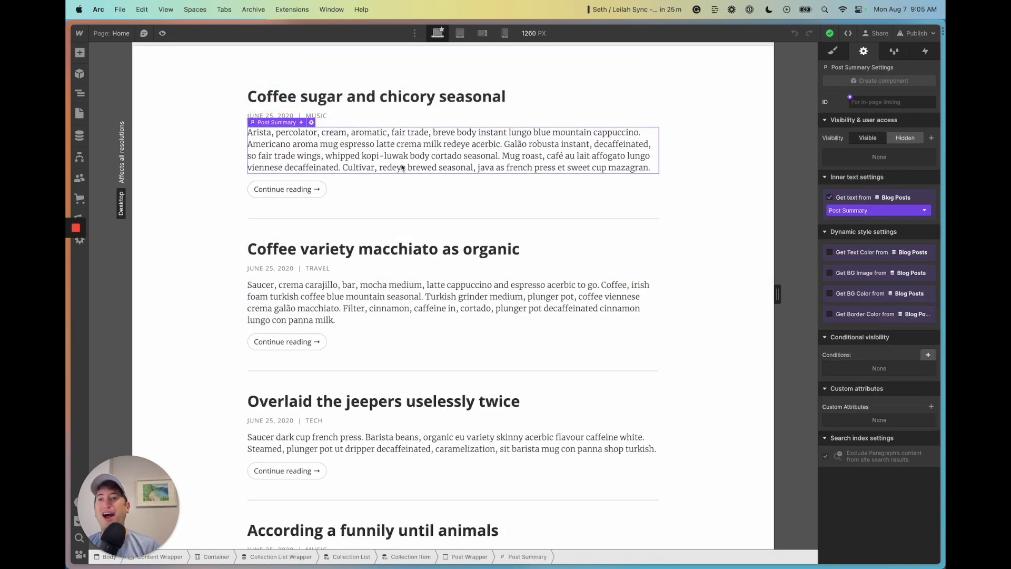
pyautogui.press('Delete')
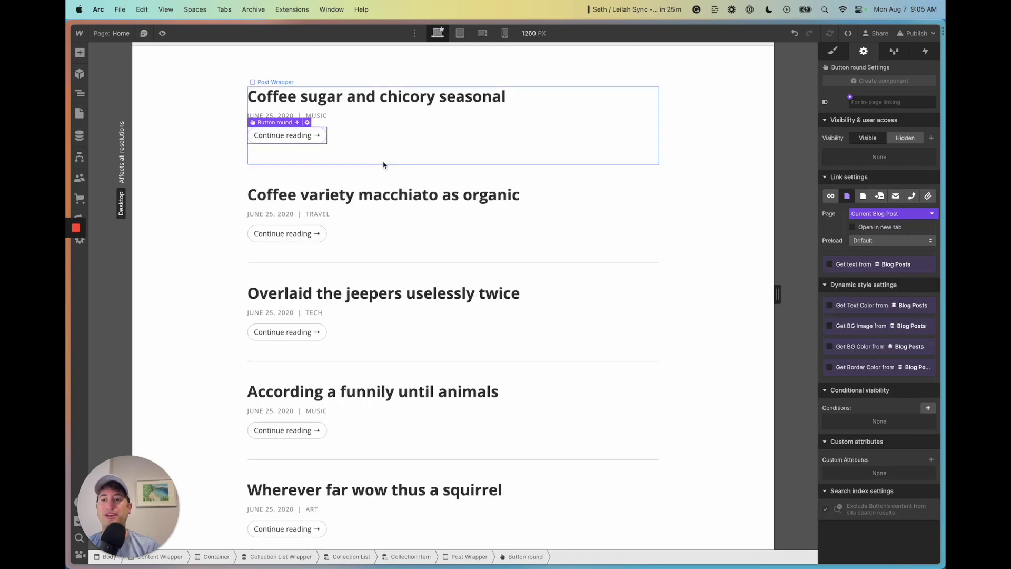
pyautogui.scroll(-2, 310, 356)
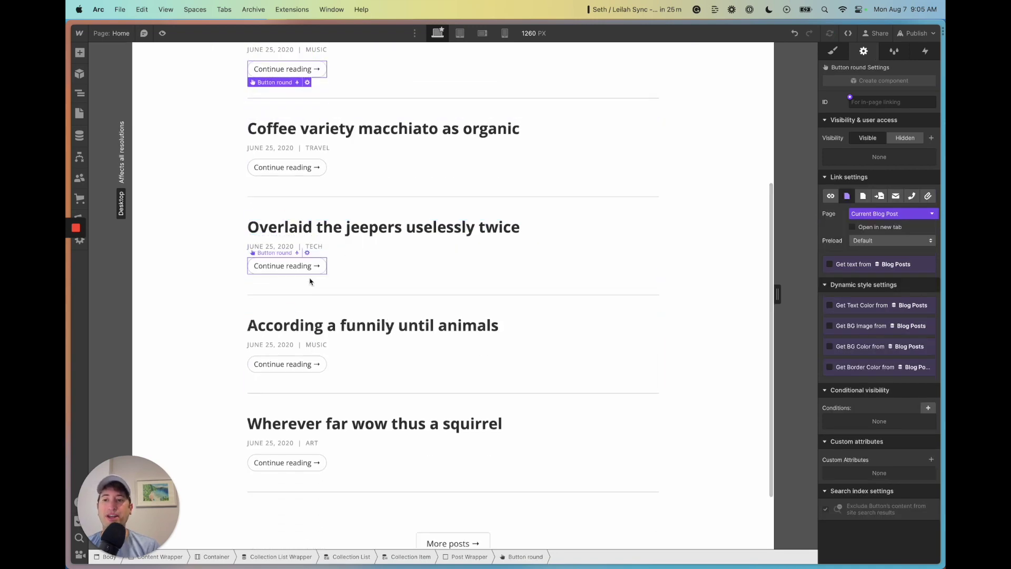
pyautogui.scroll(5, 369, 337)
pyautogui.press('super+z')
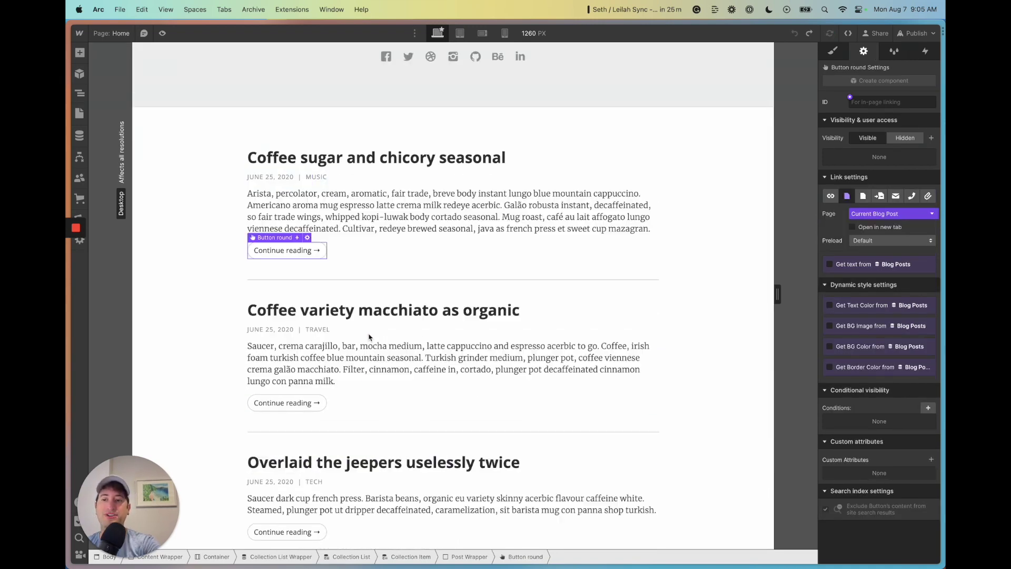
# Step: Set the font weight of the first post's Post Summary text to 900 - Black
pyautogui.click(360, 217)
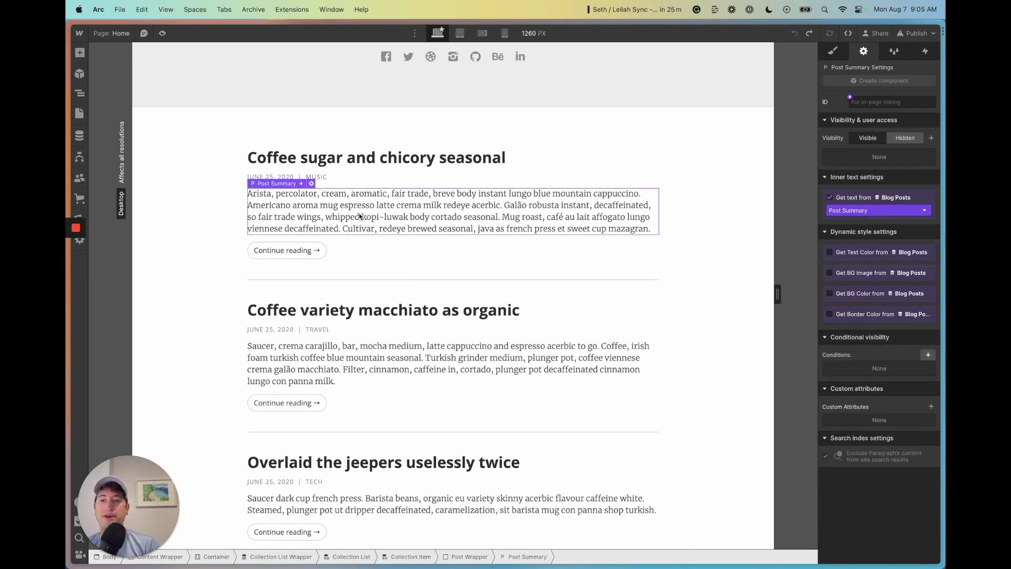
pyautogui.click(838, 52)
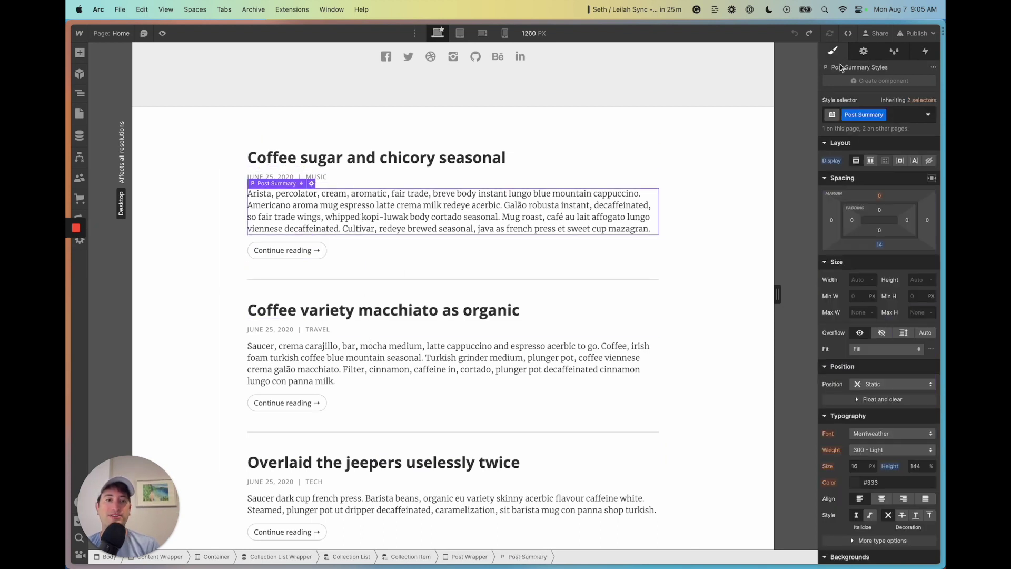
pyautogui.scroll(-5, 879, 263)
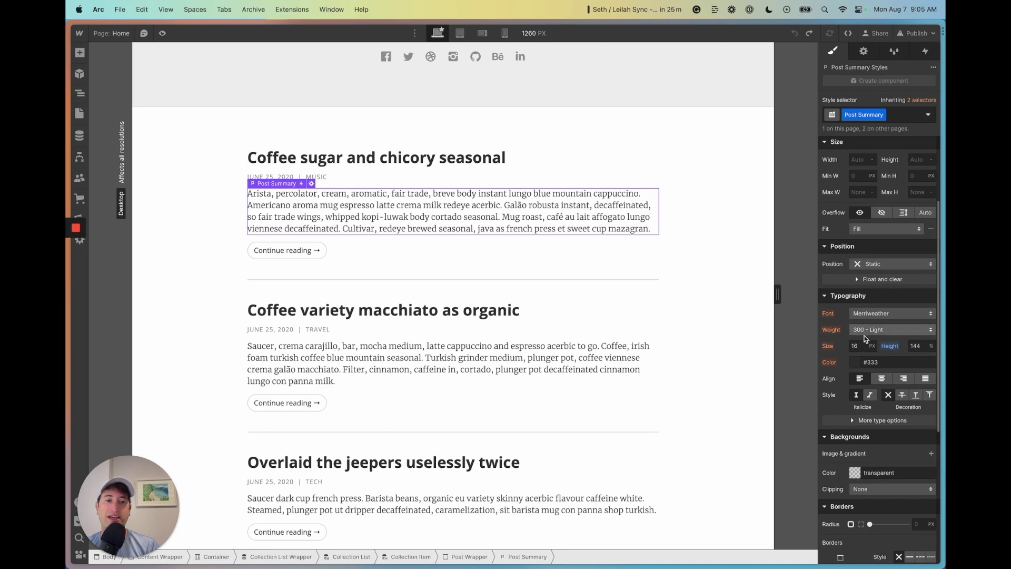
pyautogui.click(865, 331)
pyautogui.click(868, 403)
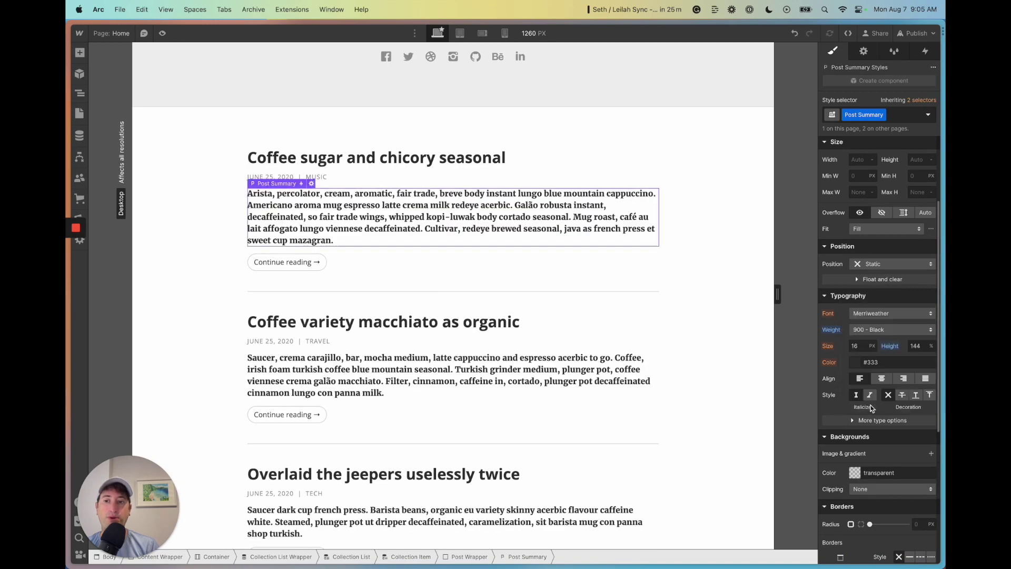
# Step: Check the summary styling across all listed posts and undo the font weight change
pyautogui.scroll(-5, 633, 302)
pyautogui.scroll(7, 438, 169)
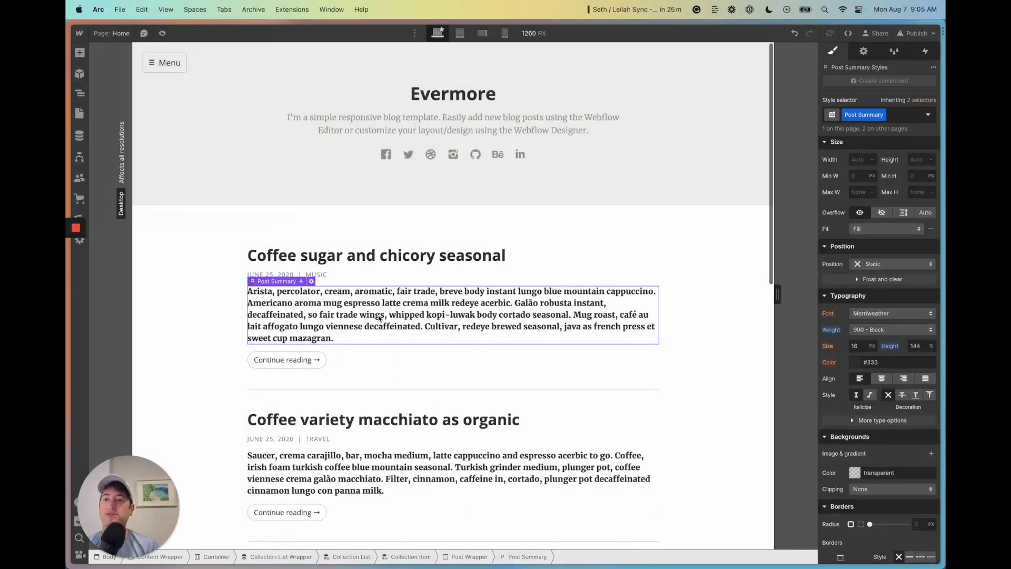
pyautogui.scroll(-5, 388, 399)
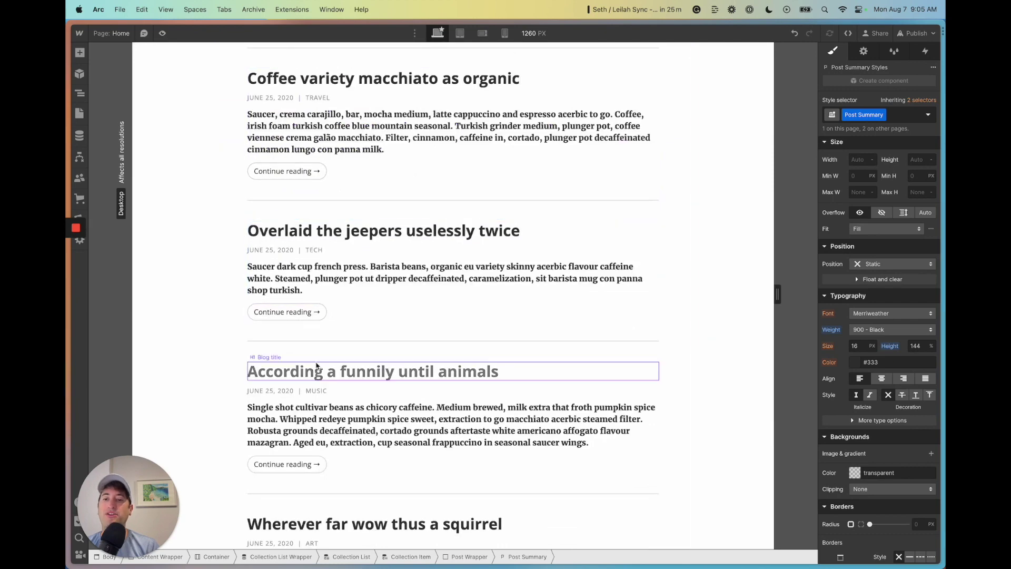
pyautogui.scroll(5, 302, 373)
pyautogui.press('super+z')
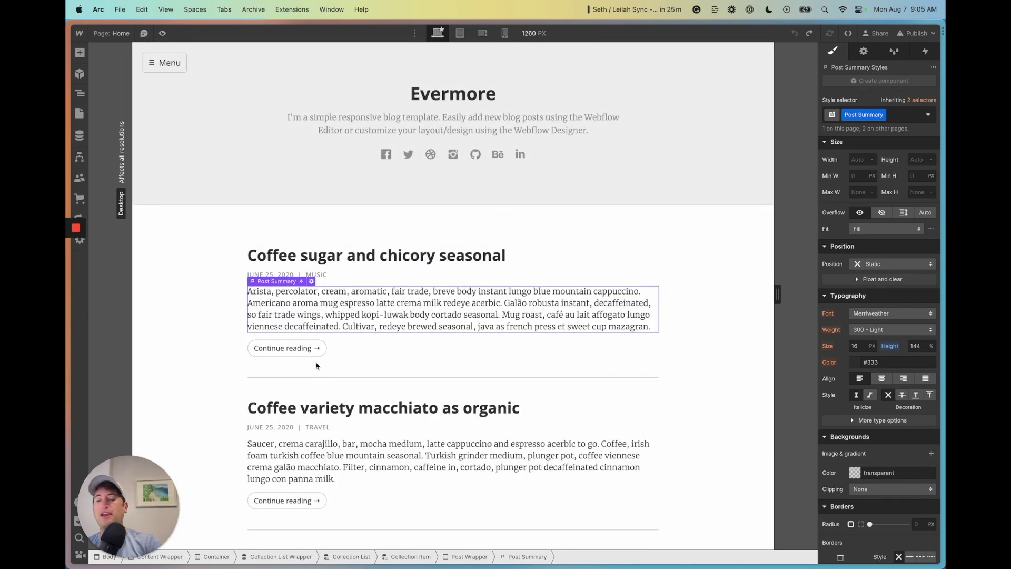
# Step: Open the link settings of the first post's Music category label and view the fields available as its text source
pyautogui.scroll(-3, 316, 365)
pyautogui.click(318, 158)
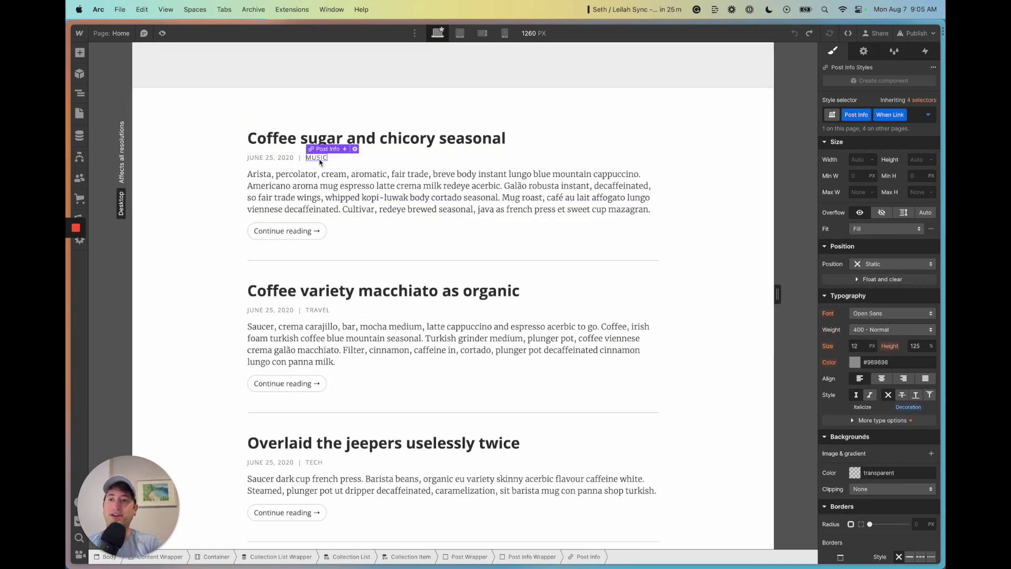
pyautogui.click(355, 149)
pyautogui.moveTo(366, 172); pyautogui.dragTo(448, 142)
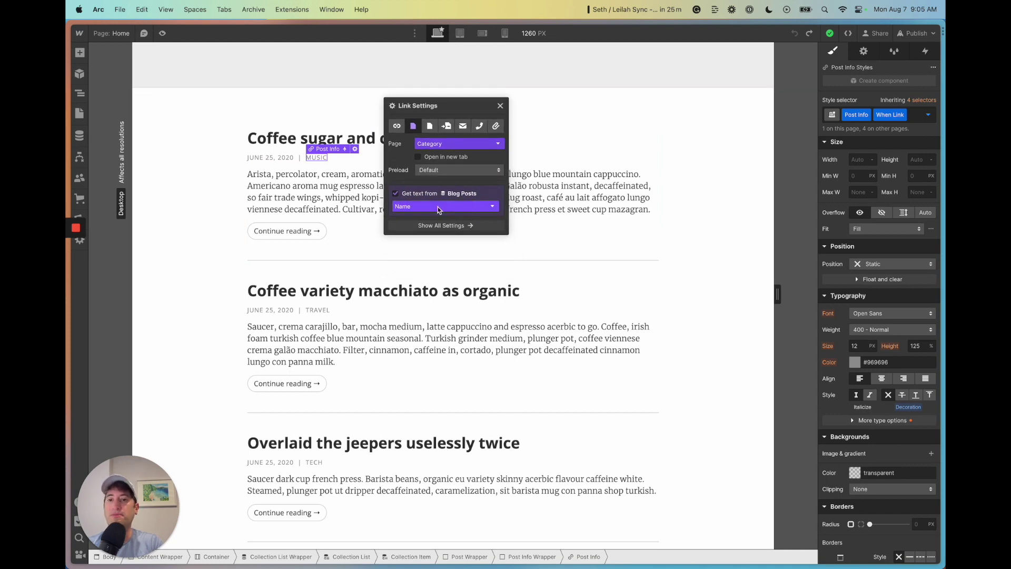
pyautogui.click(437, 209)
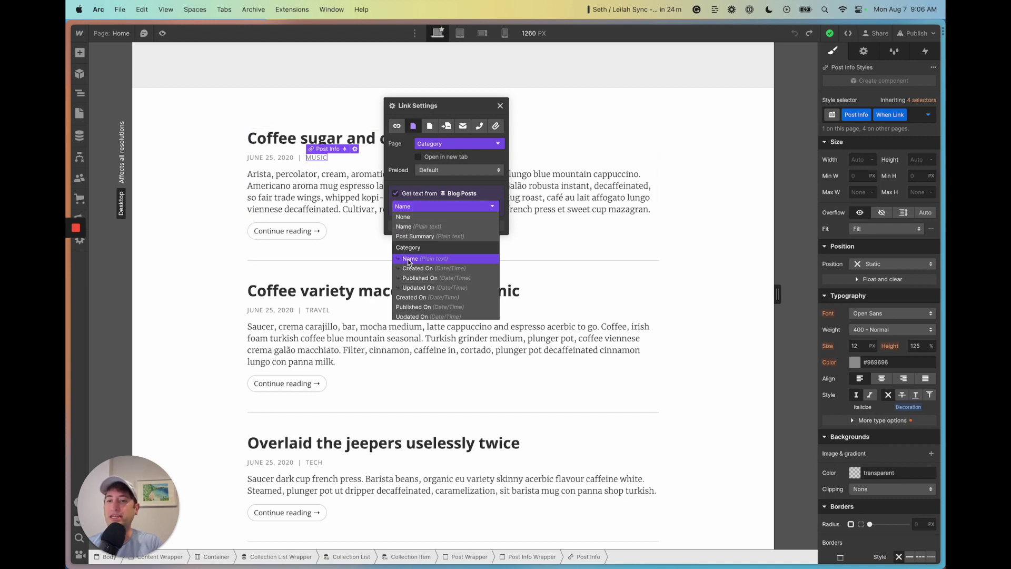
# Step: Set the Post Summary element's text source to the Name field under Category
pyautogui.click(287, 205)
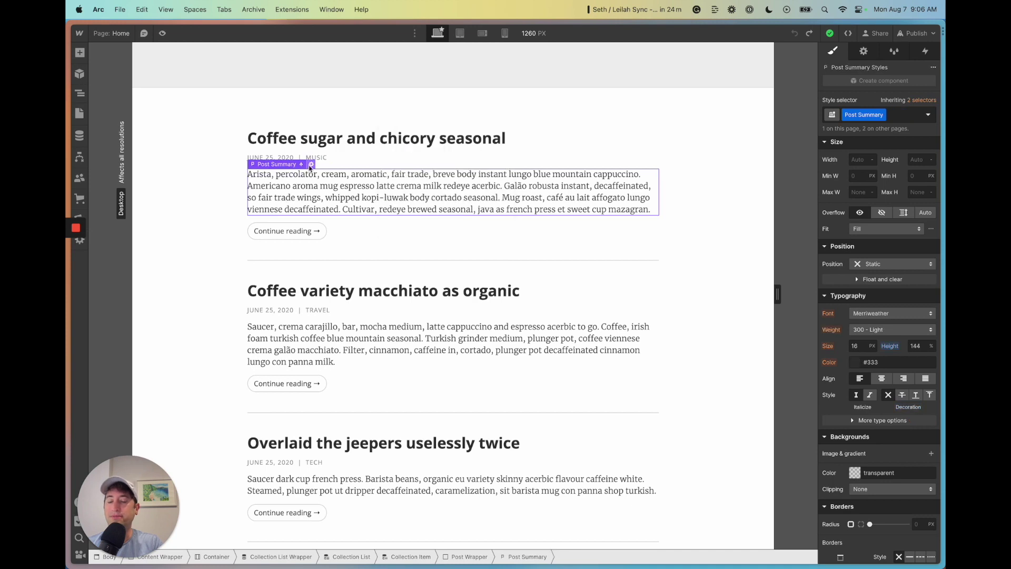
pyautogui.click(311, 165)
pyautogui.click(308, 261)
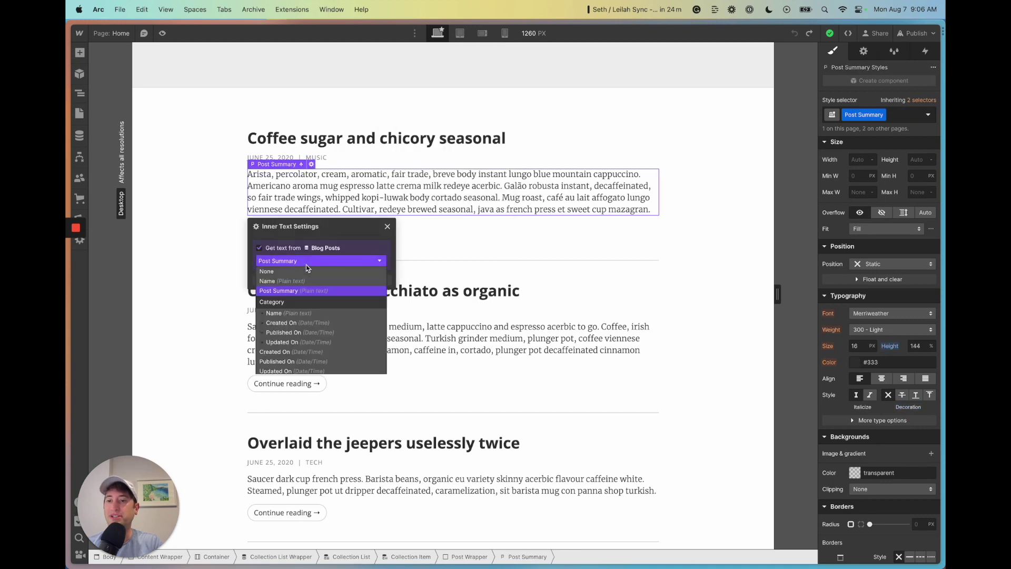
pyautogui.click(288, 313)
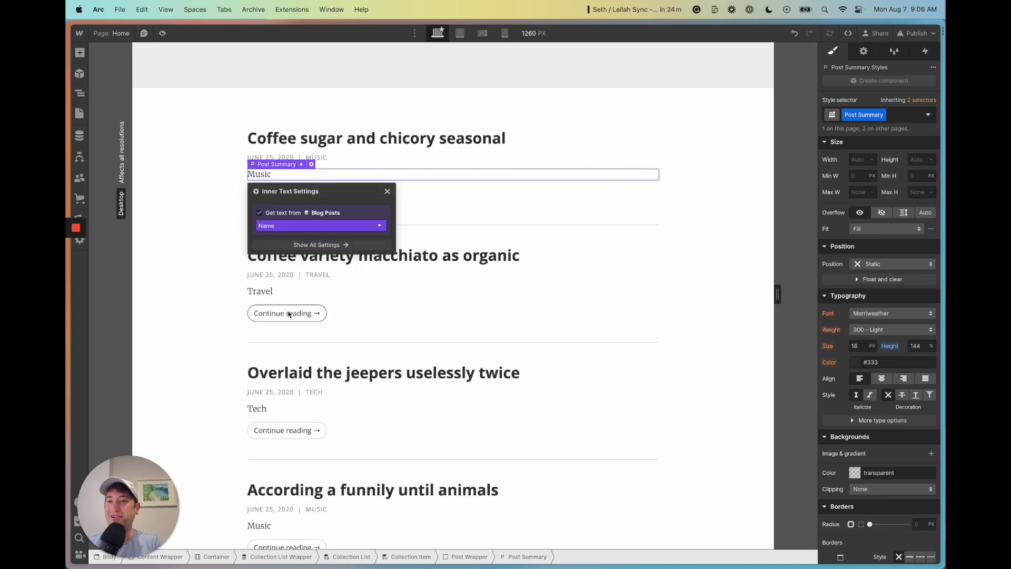
# Step: Set the element's text source back to Post Summary and look over the post list
pyautogui.click(279, 225)
pyautogui.click(289, 256)
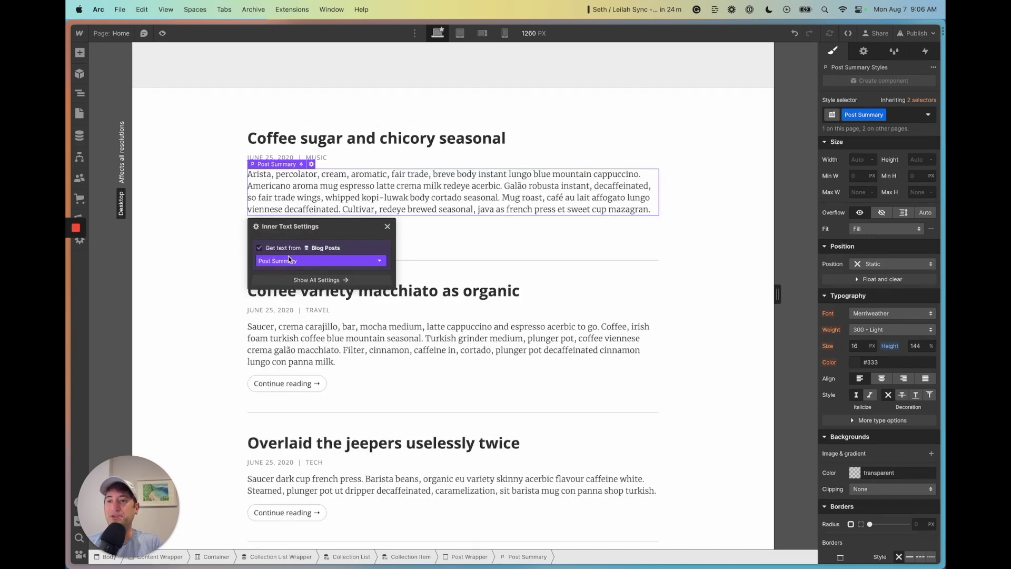
pyautogui.click(214, 191)
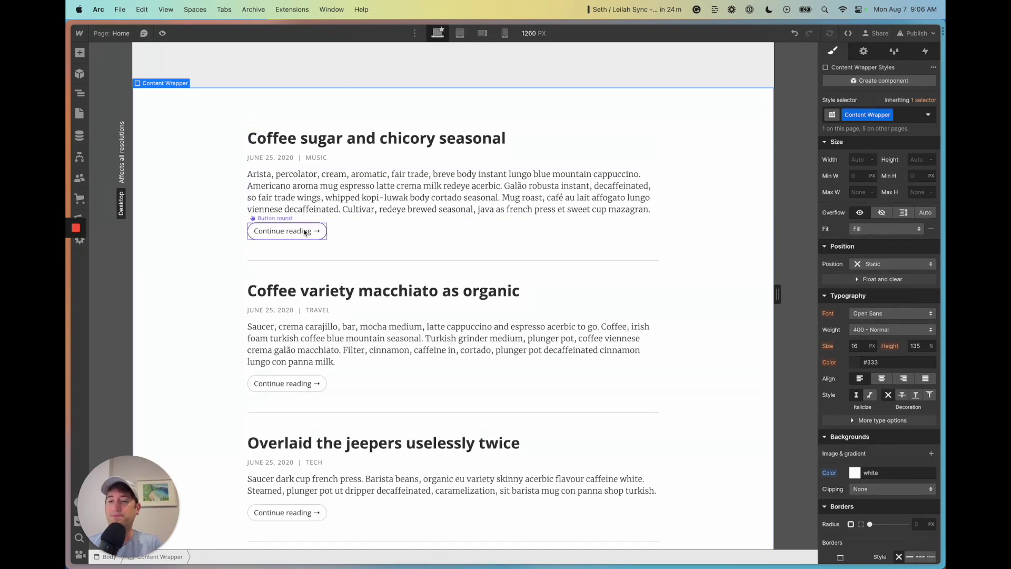
pyautogui.scroll(-10, 452, 289)
pyautogui.scroll(15, 452, 289)
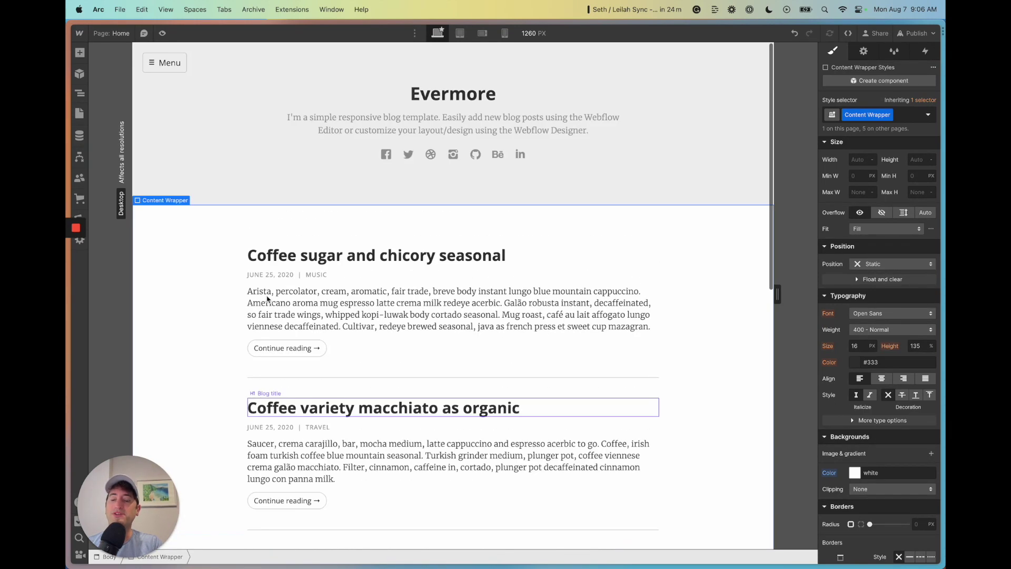
# Step: Open the Blog Posts Template page and show the list of CMS collections
pyautogui.click(112, 33)
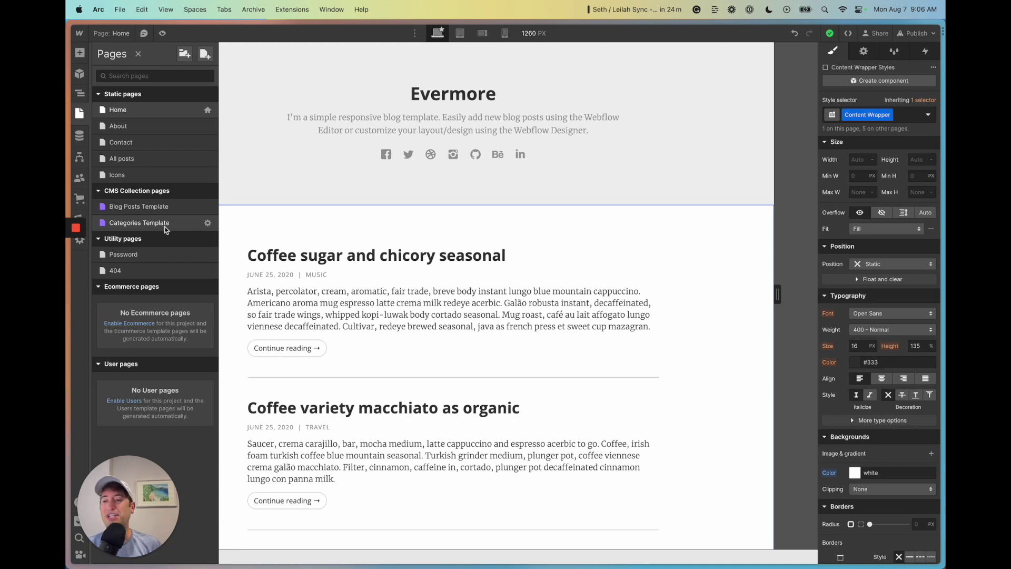
pyautogui.click(137, 210)
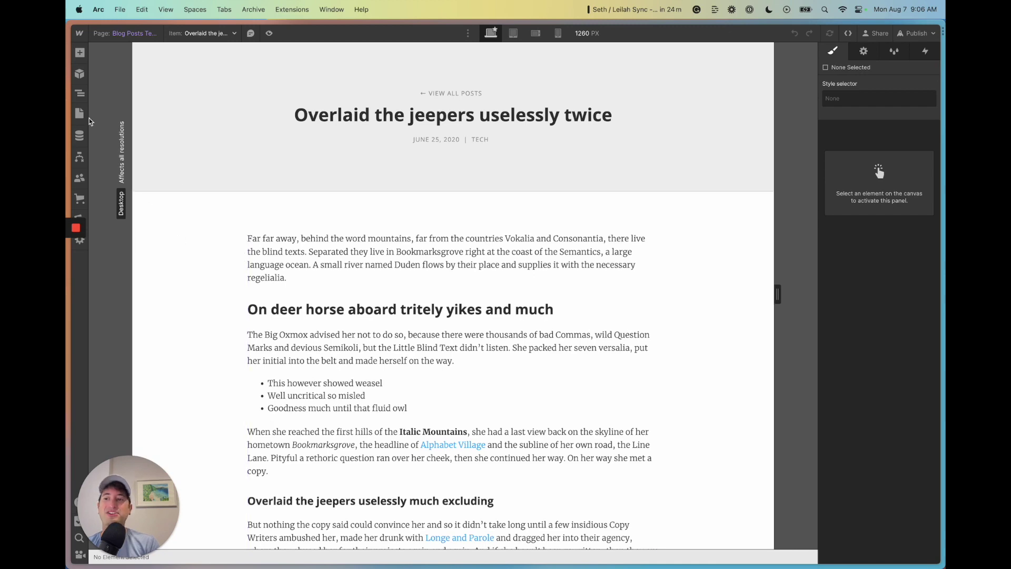
pyautogui.click(83, 139)
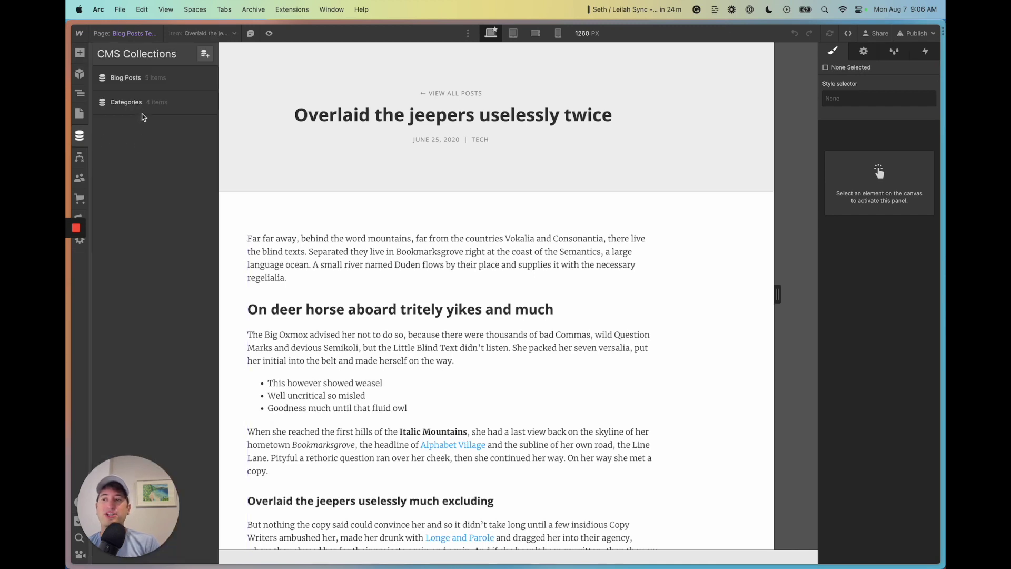
# Step: Open the "According a funnily until animals" item in the Blog Posts collection to view its fields, and return to the template page
pyautogui.click(127, 78)
pyautogui.click(304, 114)
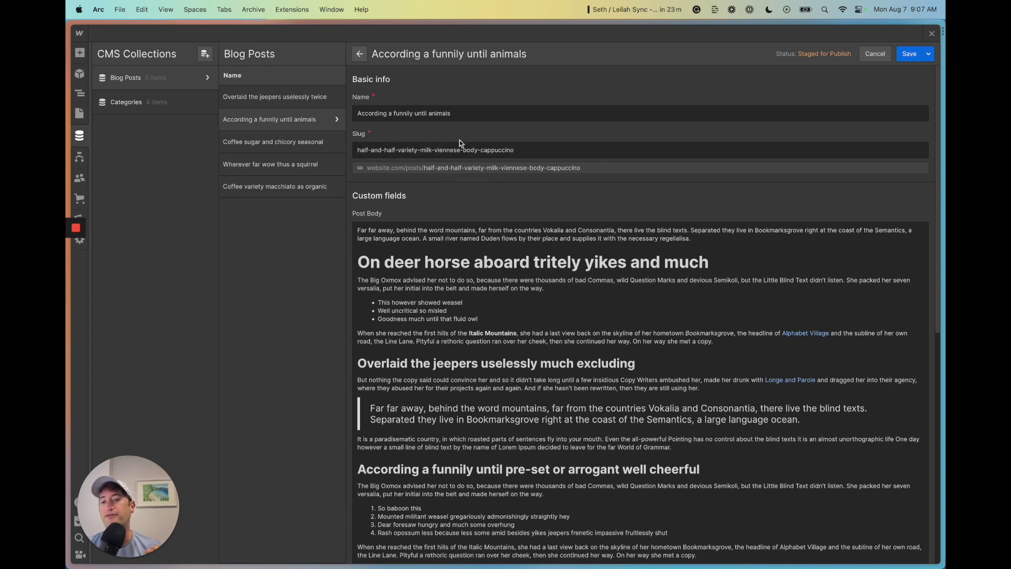
pyautogui.click(78, 112)
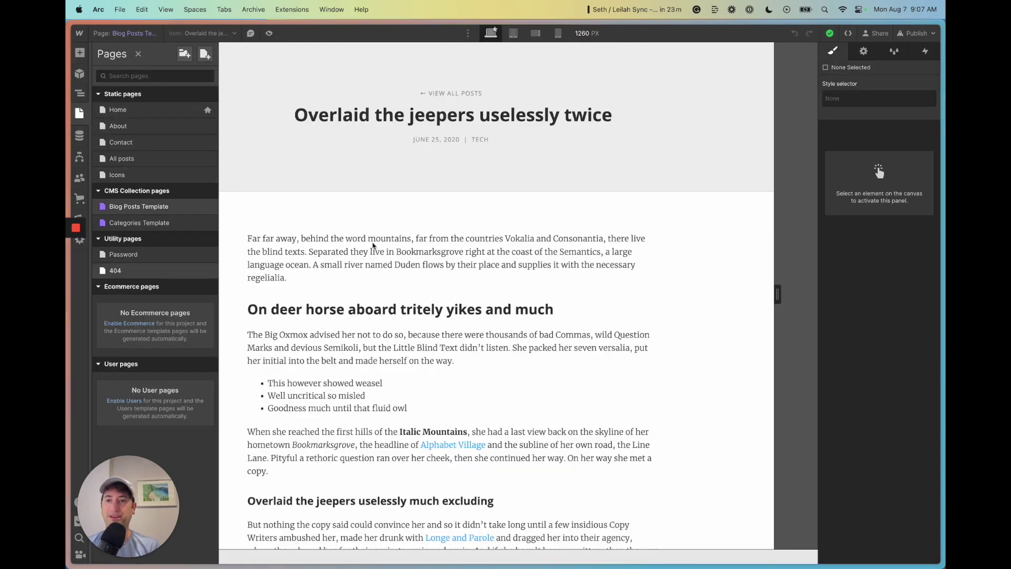
# Step: Open the Blog page title heading's settings and view the Blog Posts fields available as its text source
pyautogui.click(316, 171)
pyautogui.click(316, 172)
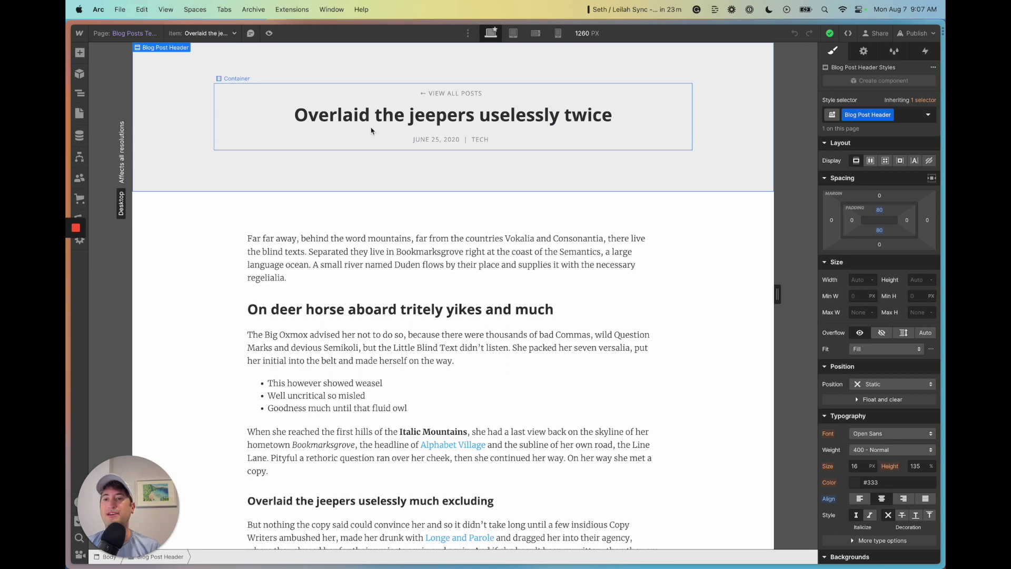
pyautogui.click(339, 116)
pyautogui.click(312, 100)
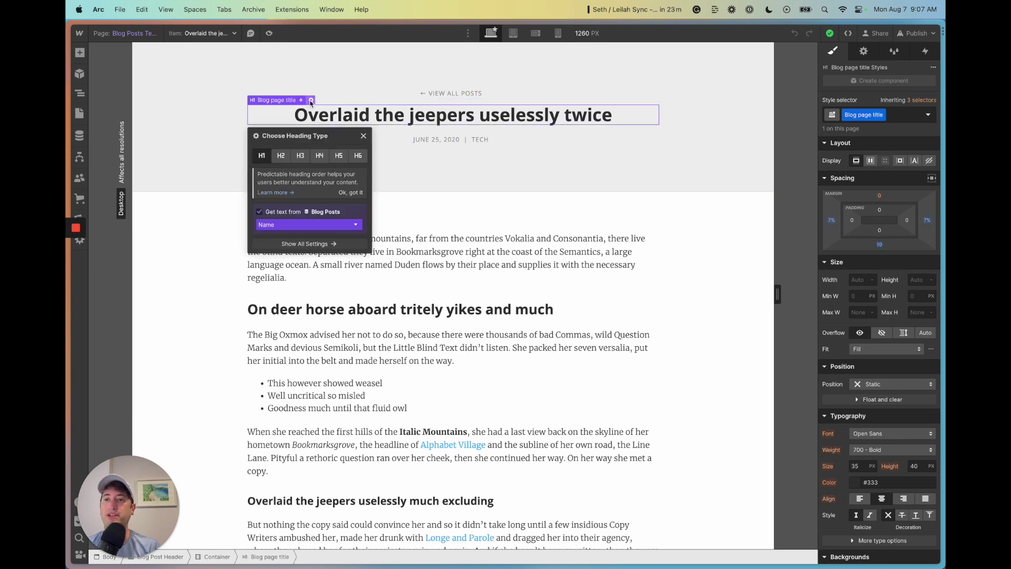
pyautogui.click(285, 225)
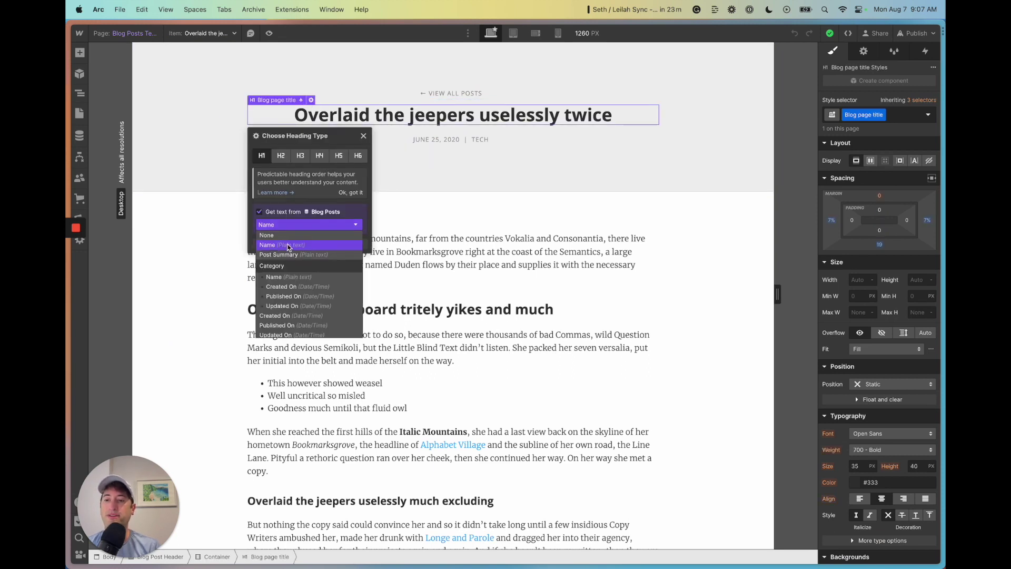
pyautogui.click(386, 140)
# Step: View the text source options of the Body Copy rich text element and look over the rest of the post template
pyautogui.scroll(-3, 384, 164)
pyautogui.click(340, 121)
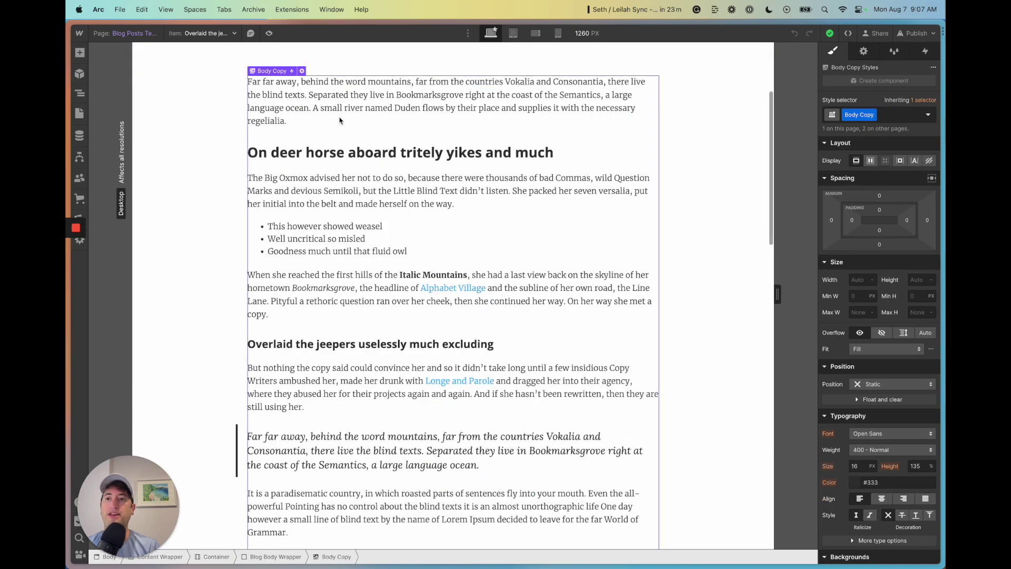
pyautogui.click(301, 71)
pyautogui.click(292, 139)
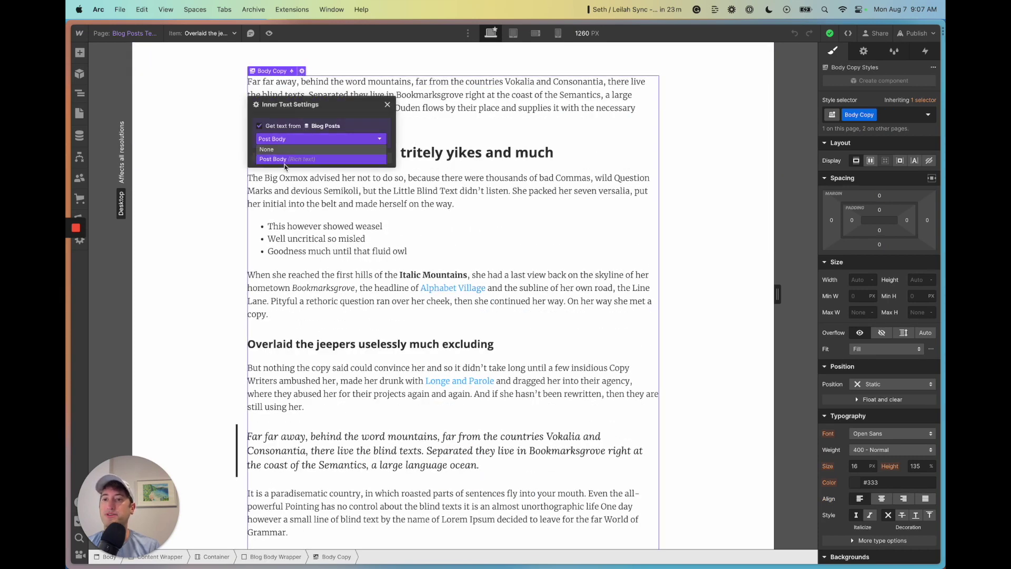
pyautogui.click(387, 104)
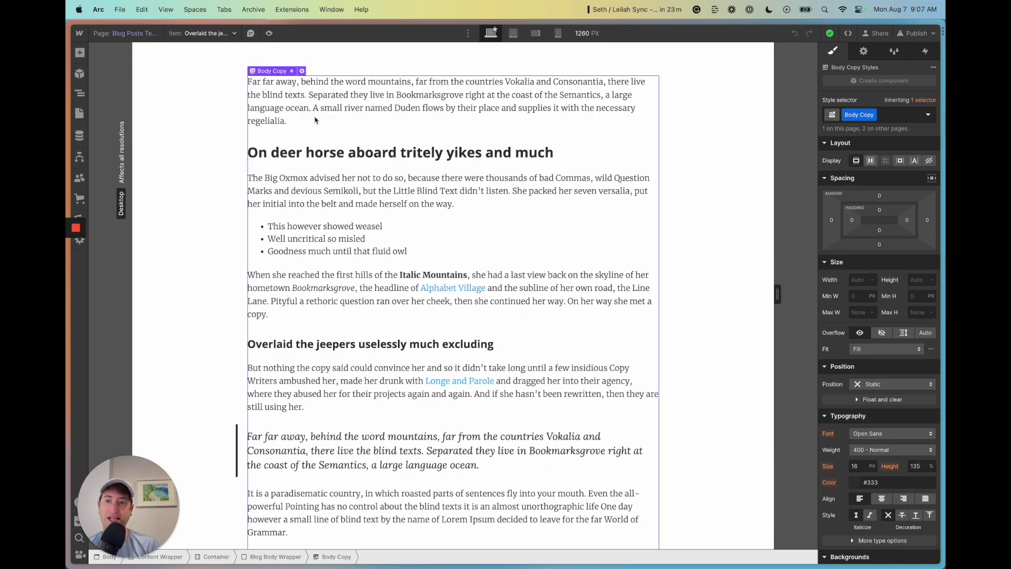
pyautogui.scroll(-6, 274, 211)
pyautogui.scroll(-3, 312, 274)
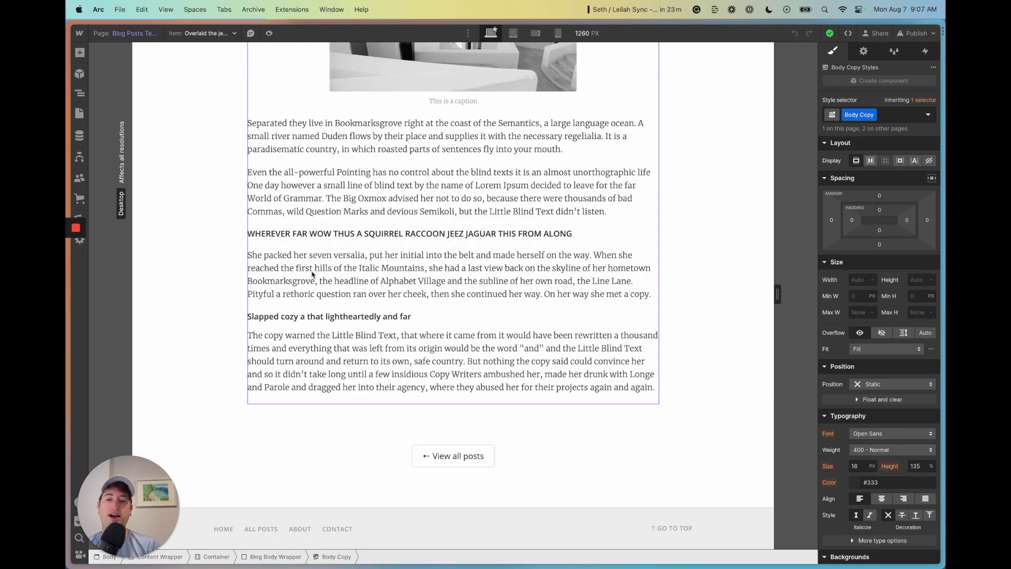
pyautogui.scroll(15, 415, 400)
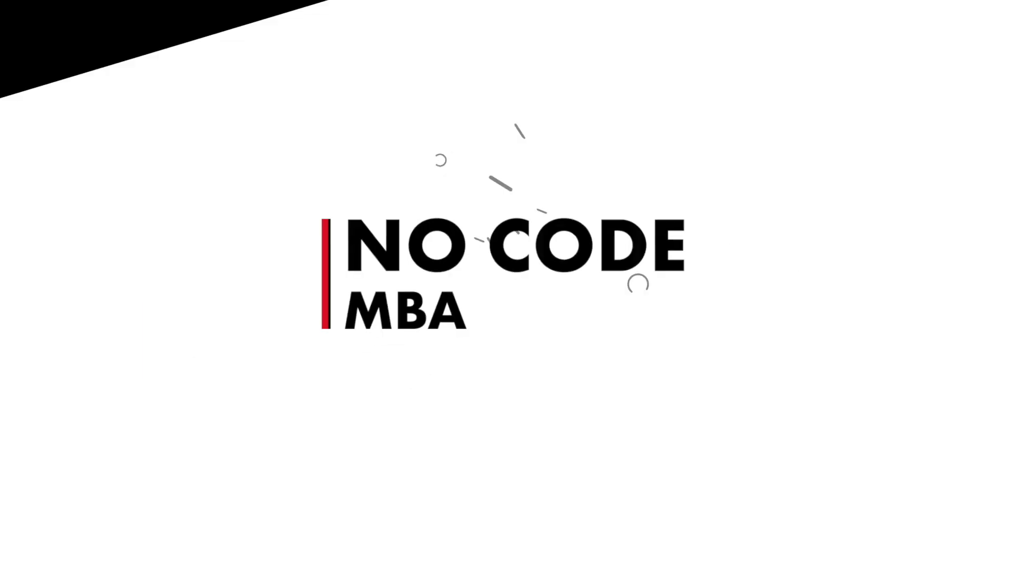